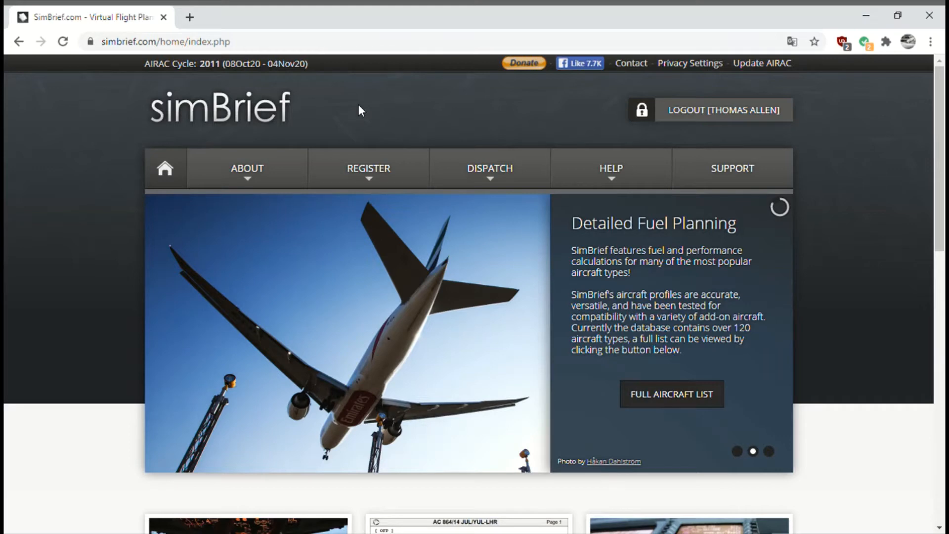
Step: Open the SimBrief dispatch system and create a new flight
mouse_move(511, 176)
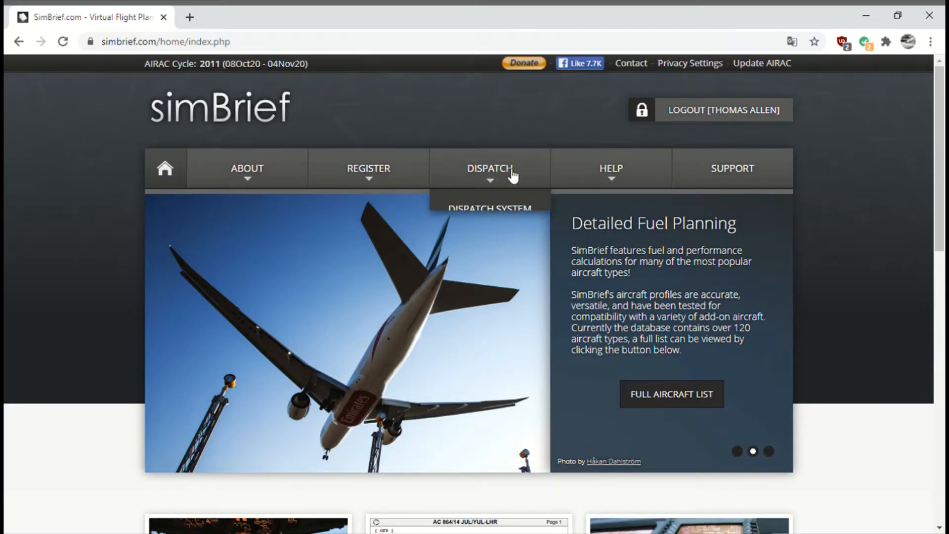
left_click(511, 212)
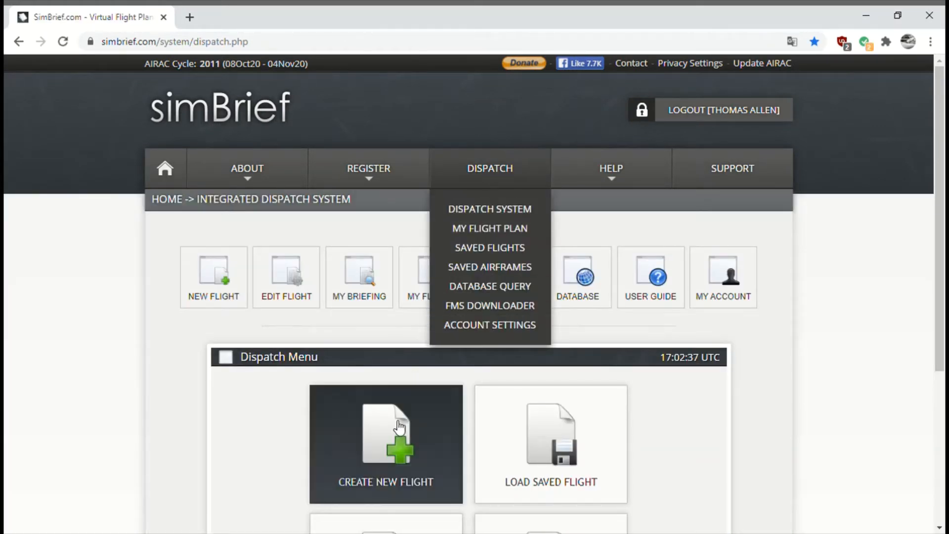
left_click(394, 434)
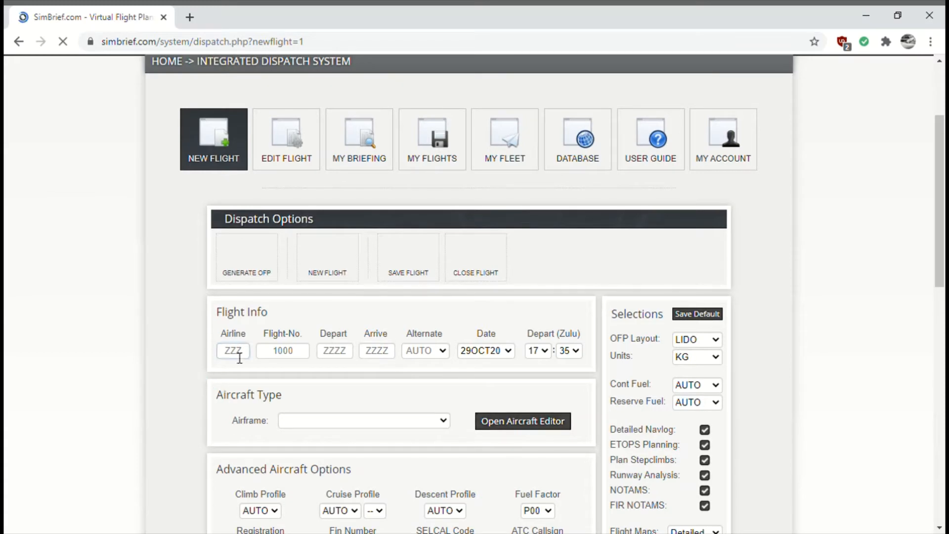
Step: Look over the new flight form, from the flight info and aircraft type to the optional entries and route sections
left_click(239, 356)
scroll(266, 351, "down", 10)
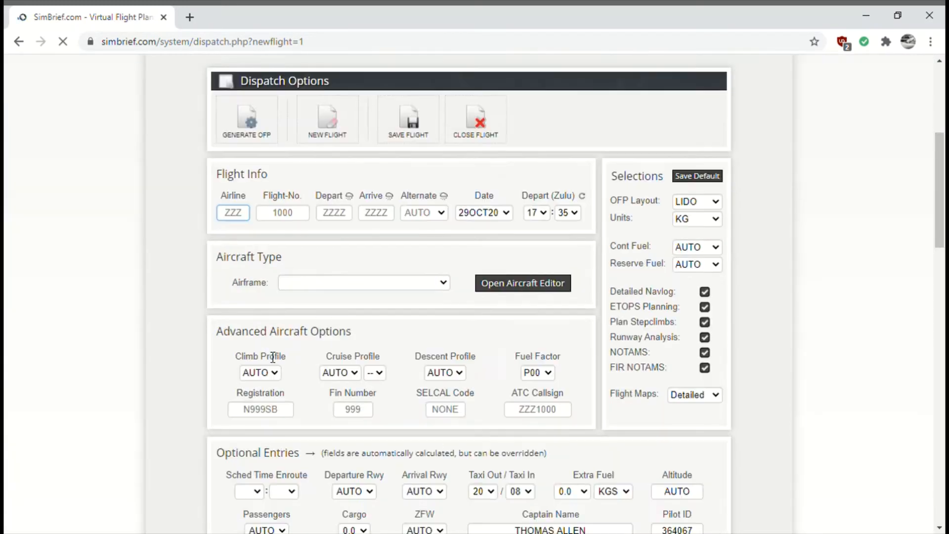
scroll(266, 351, "down", 2)
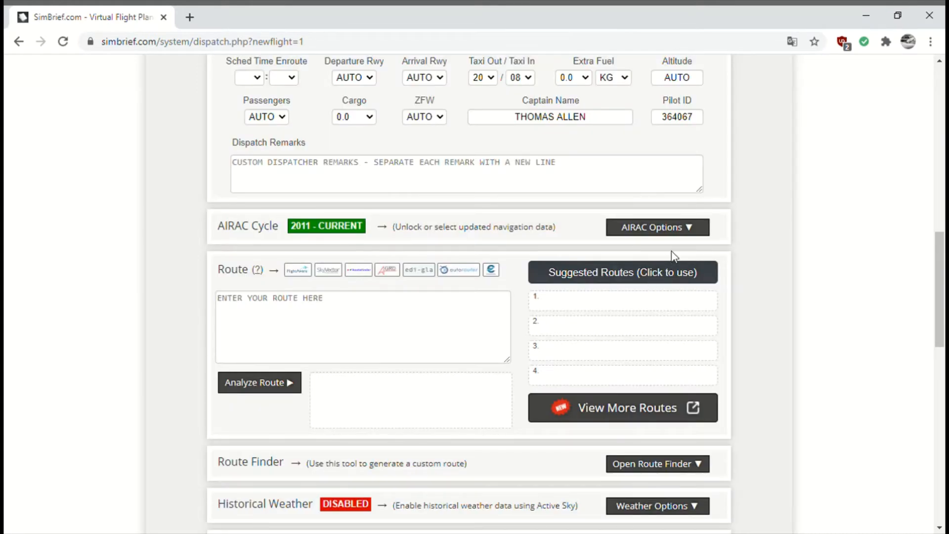
scroll(674, 255, "up", 15)
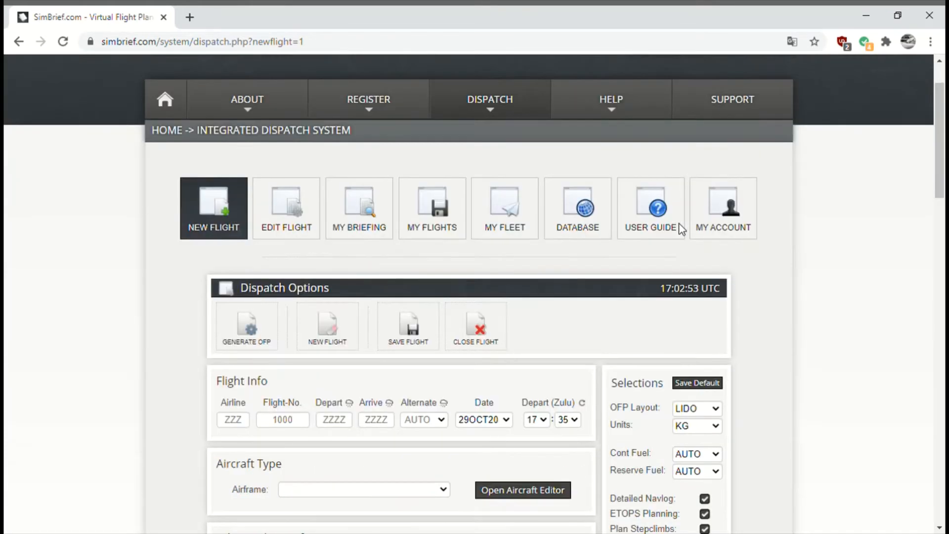
scroll(682, 229, "down", 3)
left_click(336, 283)
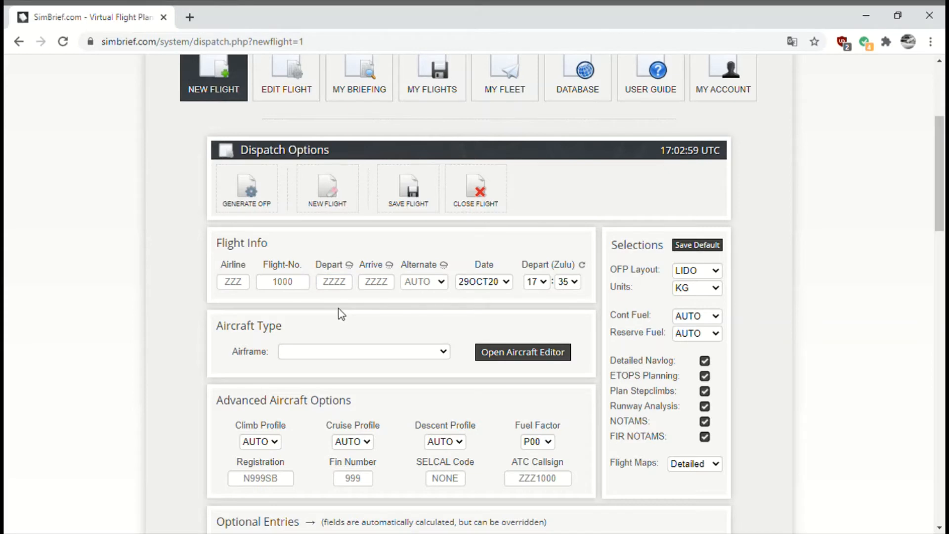
scroll(361, 353, "down", 4)
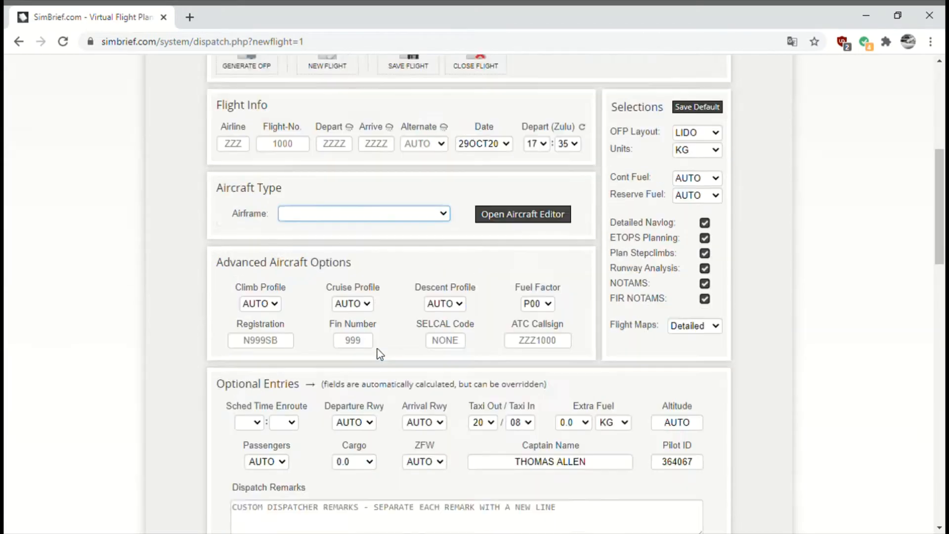
scroll(670, 335, "up", 7)
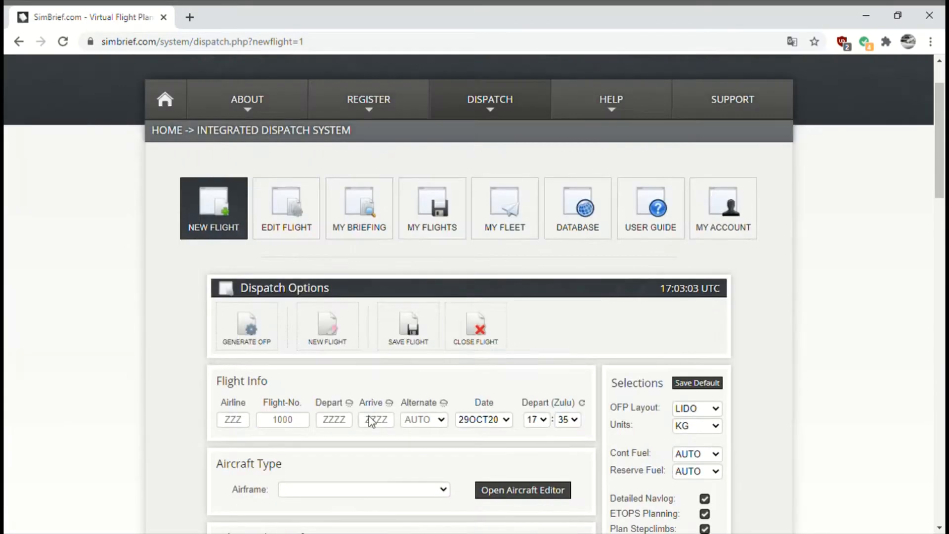
left_click(247, 422)
left_click(251, 451)
scroll(196, 410, "down", 1)
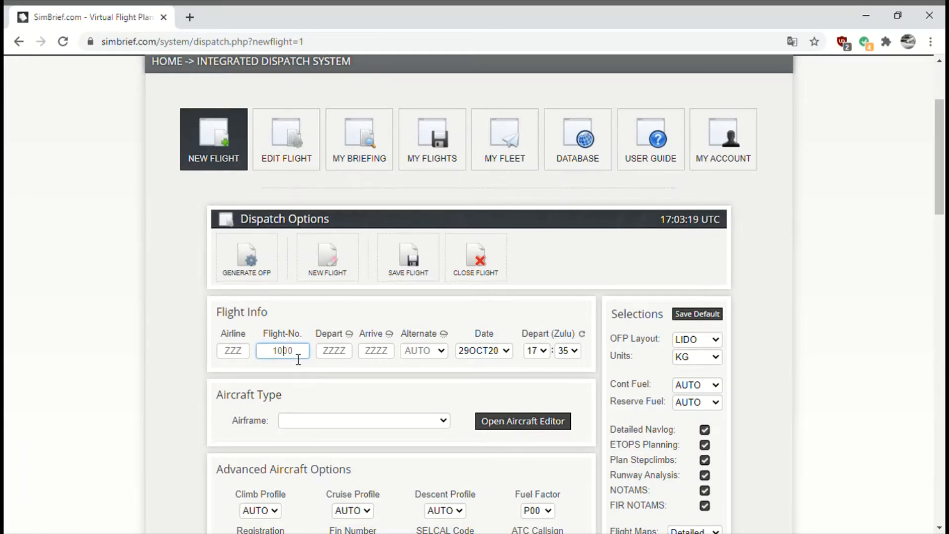
Step: Search the web for "cargo air" in a new browser tab and show the results for the airline Cargoair
left_click(233, 351)
left_click(190, 17)
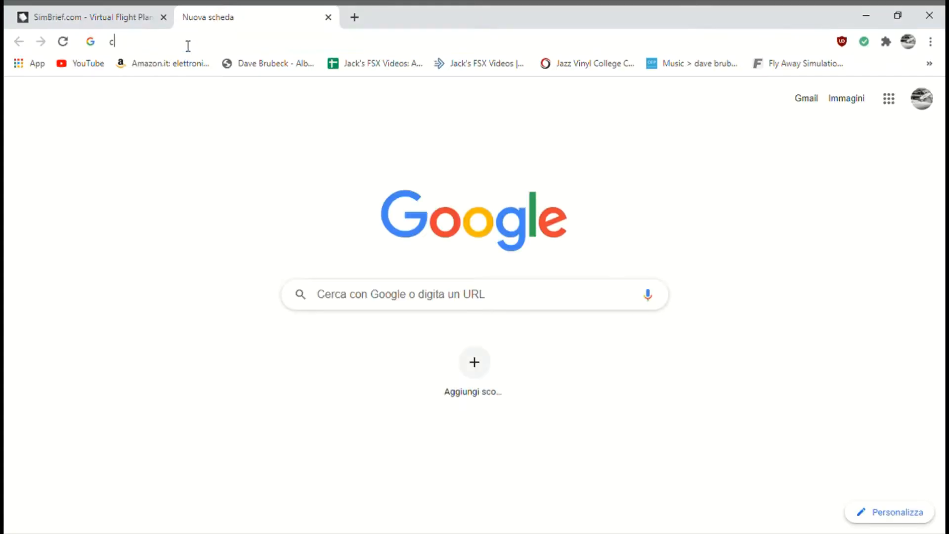
type("cargo air")
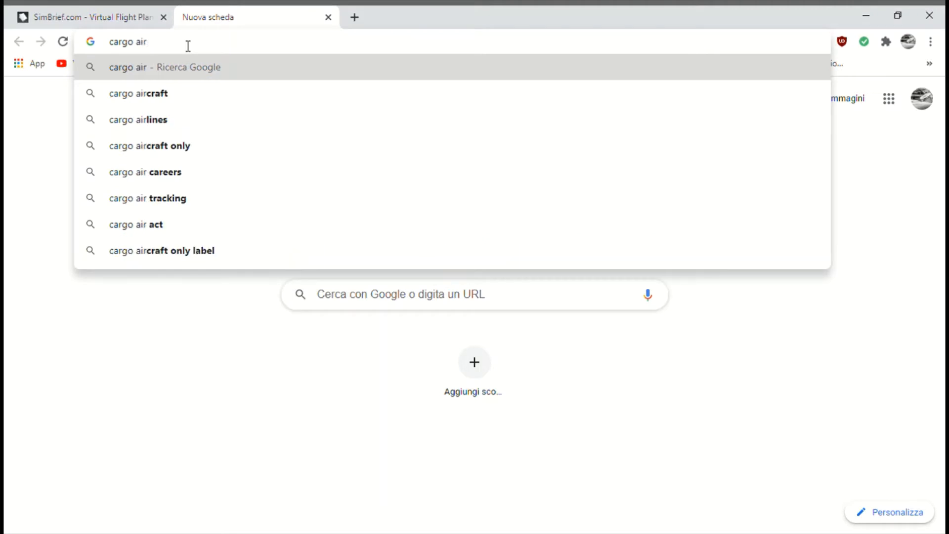
key("Return")
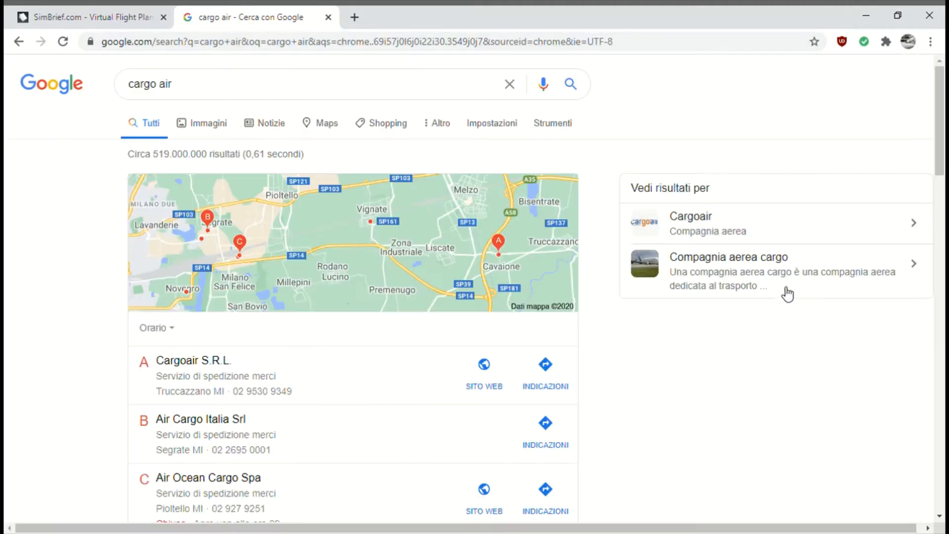
left_click(737, 225)
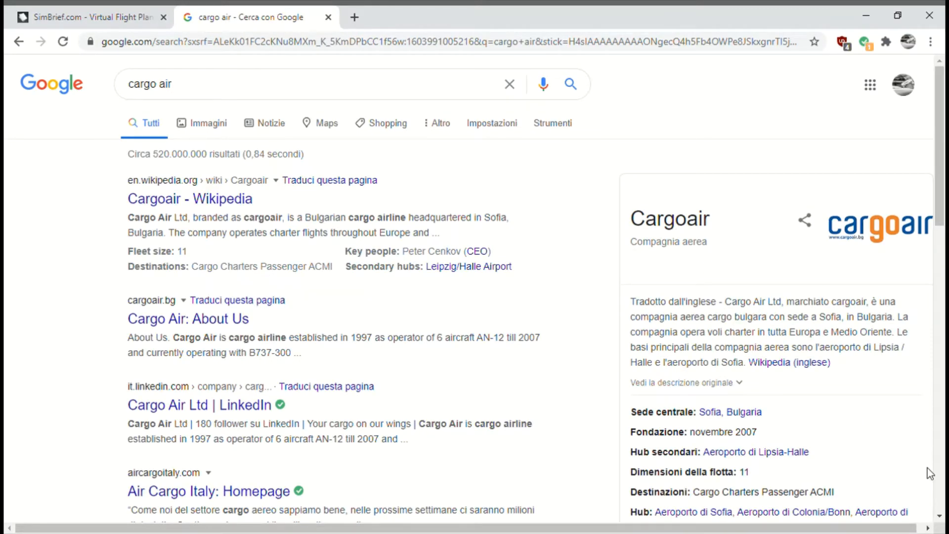
scroll(851, 432, "down", 1)
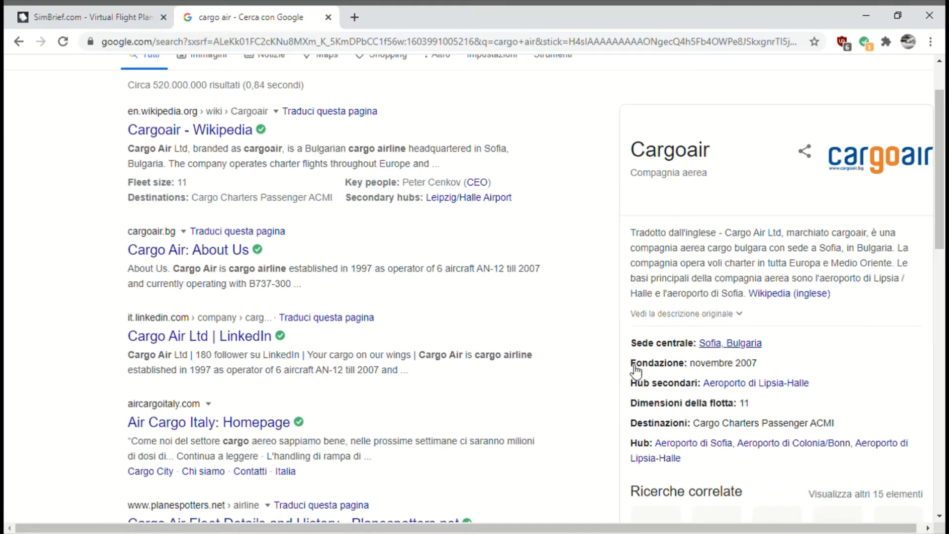
scroll(548, 381, "up", 1)
Step: Open the English Wikipedia article on Cargoair to look up the airline's ICAO code
left_click(88, 15)
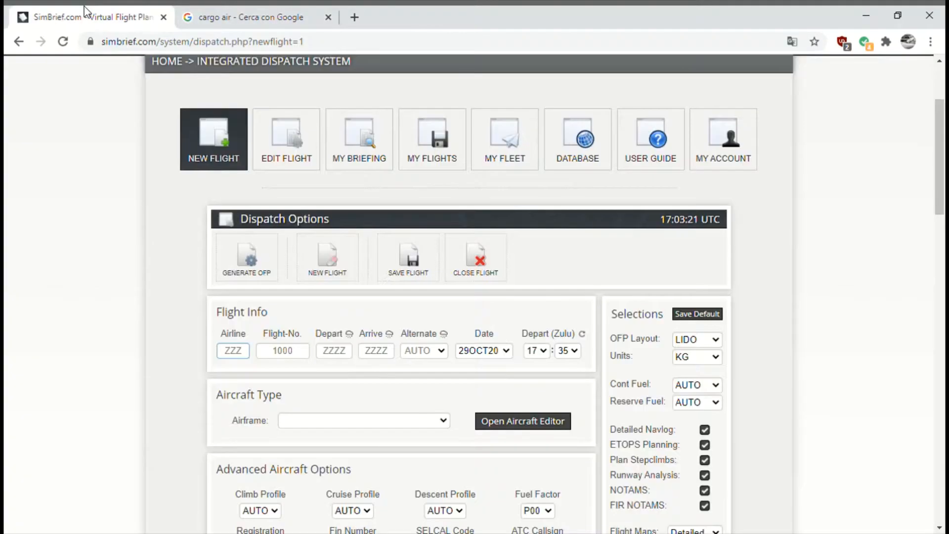
left_click(274, 11)
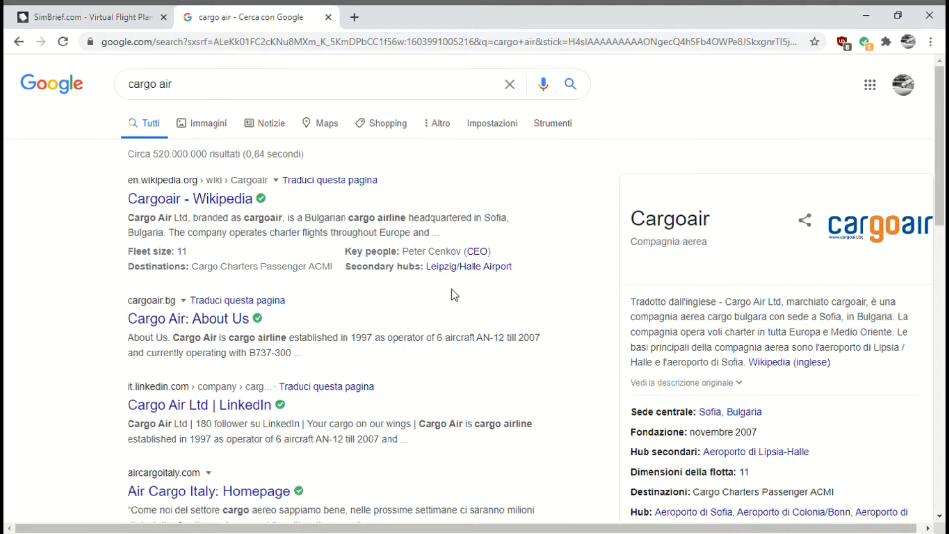
left_click(237, 198)
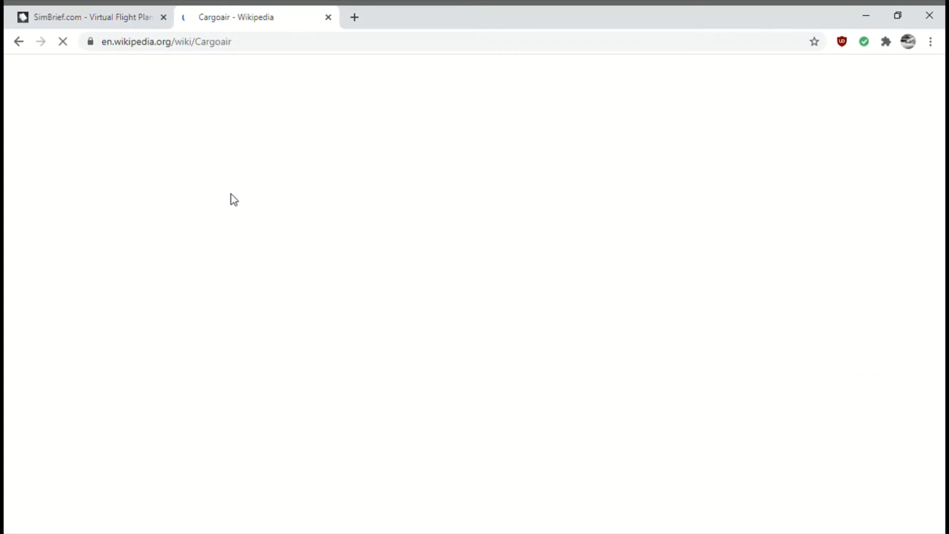
left_click(49, 14)
left_click(235, 11)
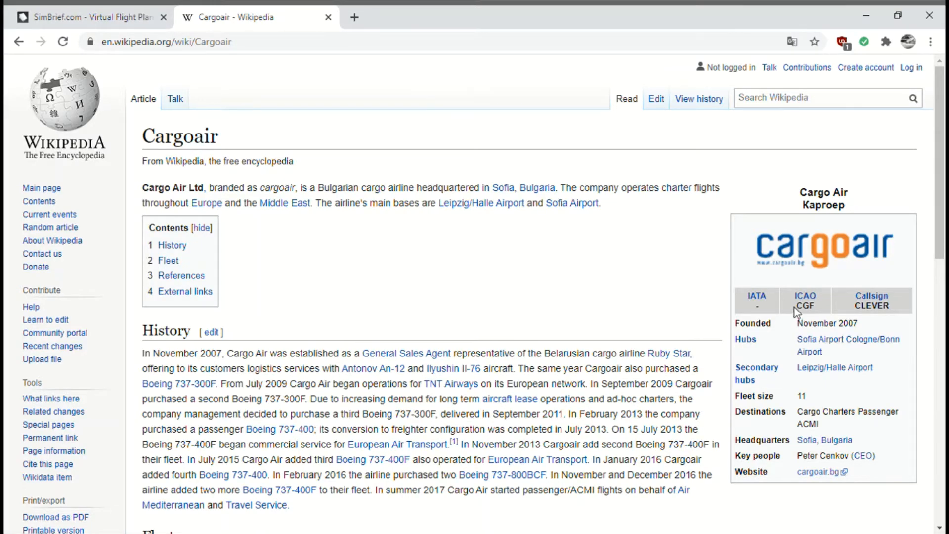
Step: Enter CGF as the airline and 622 as the flight number in the flight info, closing the Wikipedia page
left_click(46, 7)
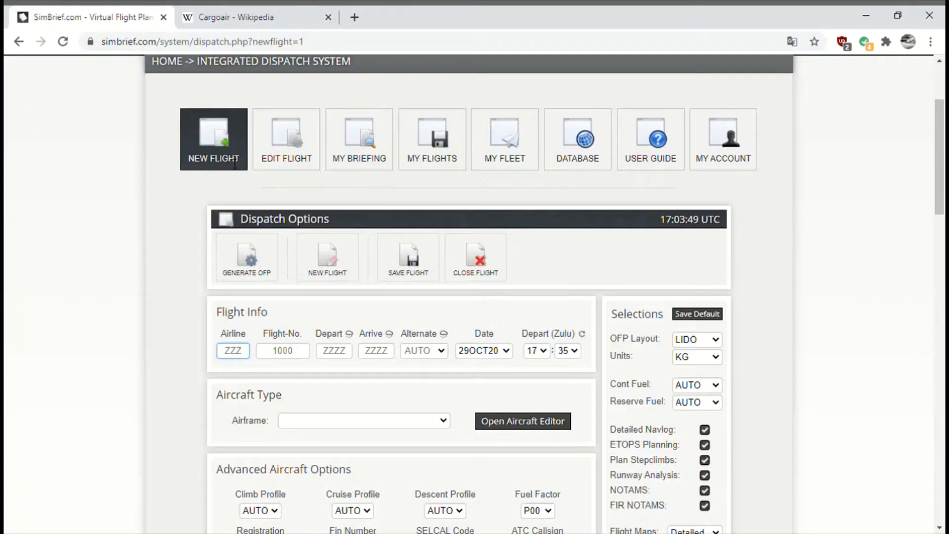
type("CGF")
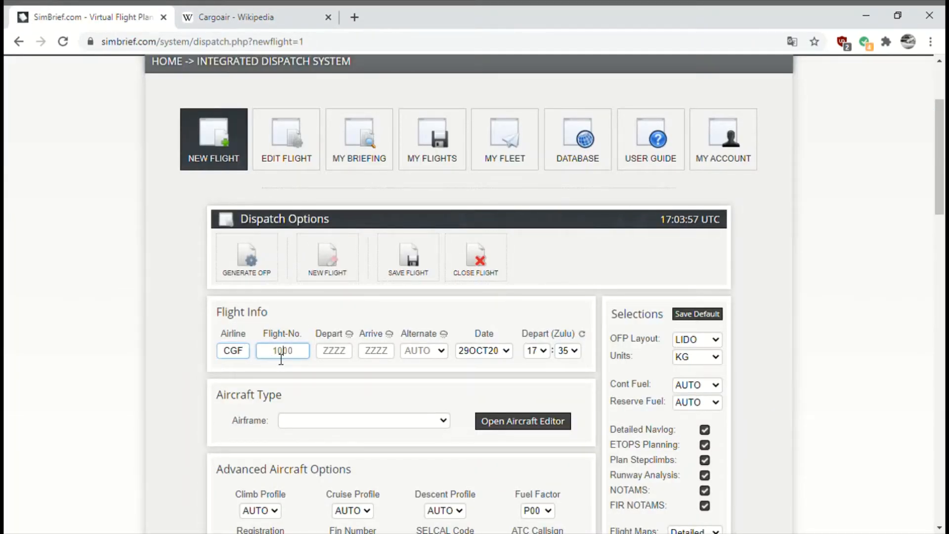
left_click(326, 23)
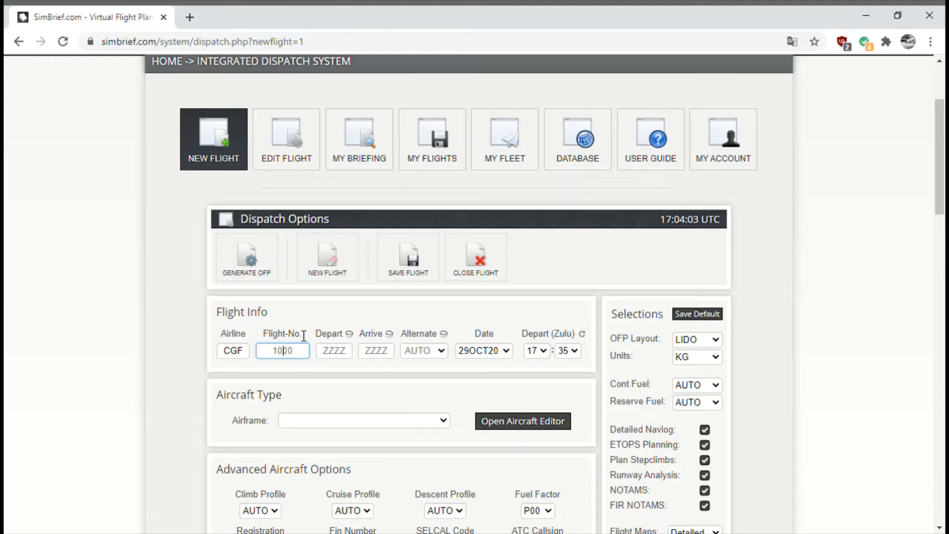
type("622")
Step: Search the web for "riga airport" in a new browser tab and look through the results for its ICAO code
left_click(348, 353)
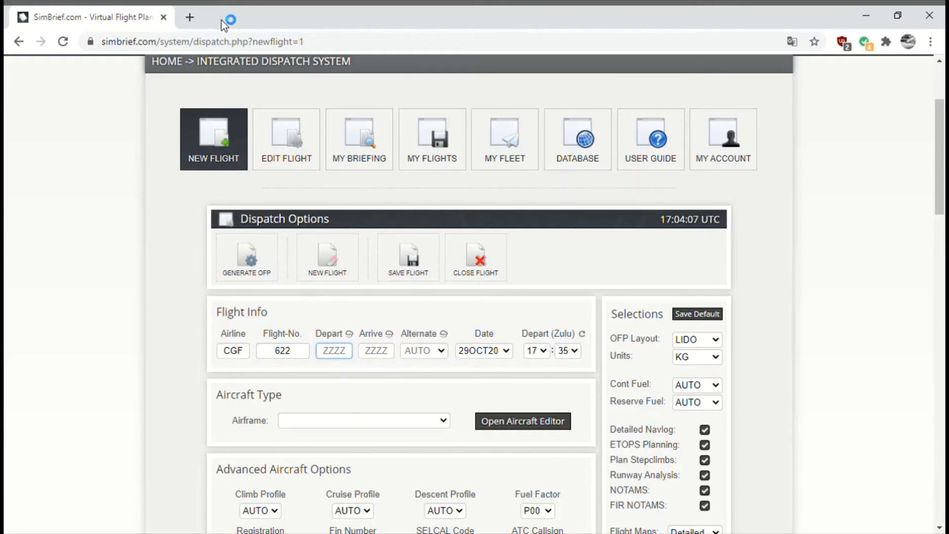
left_click(189, 15)
type("riga")
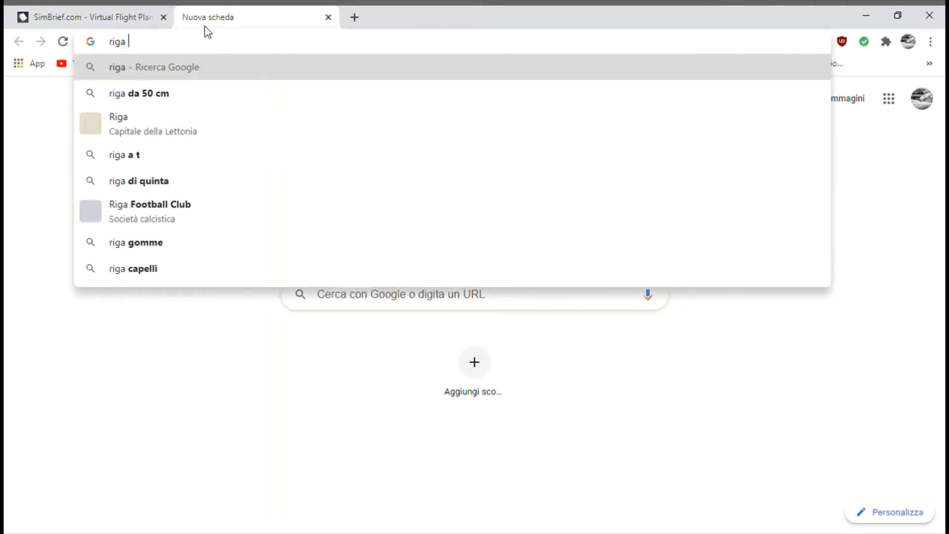
type(" airport")
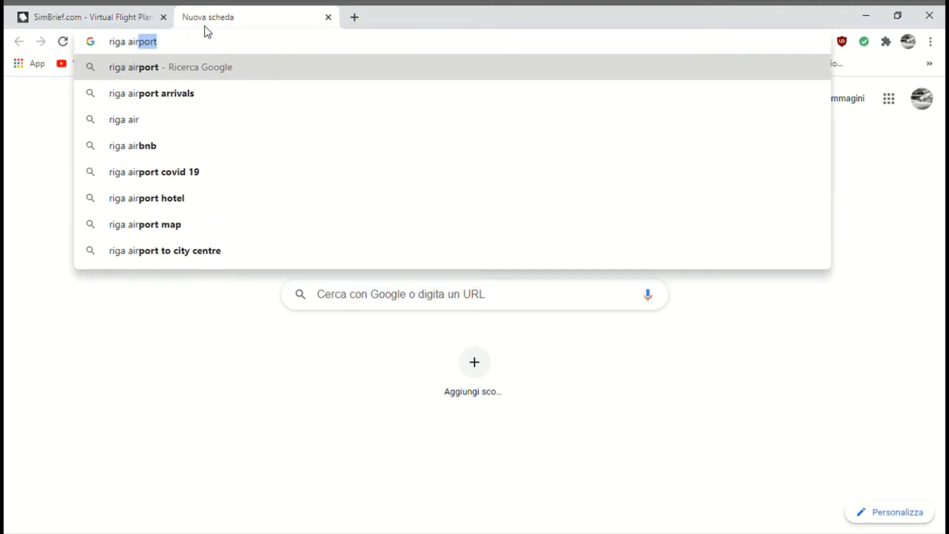
key("Return")
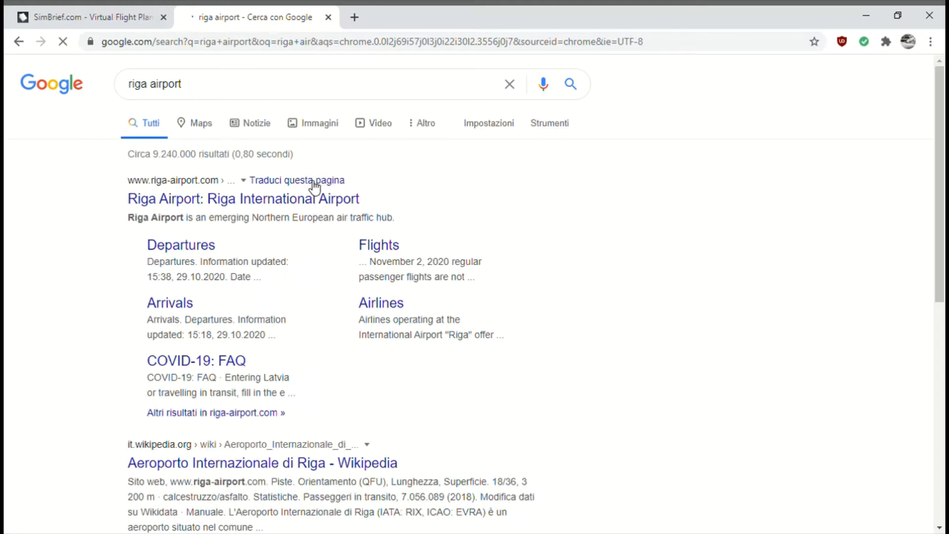
scroll(371, 341, "down", 4)
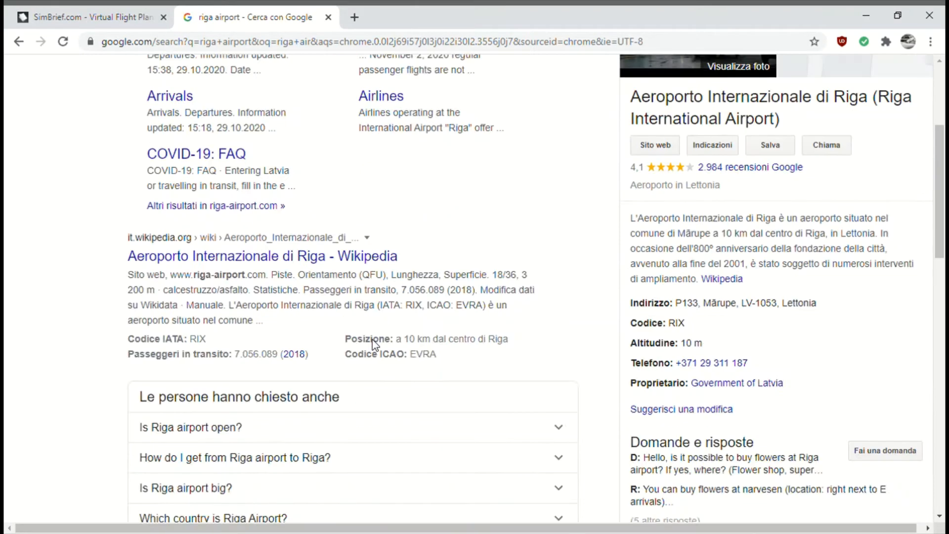
scroll(277, 425, "down", 4)
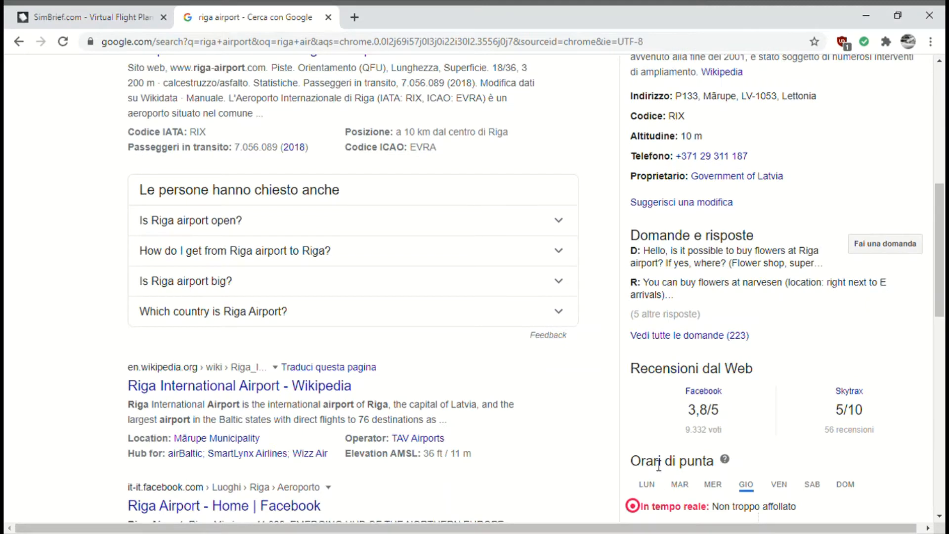
scroll(601, 441, "down", 4)
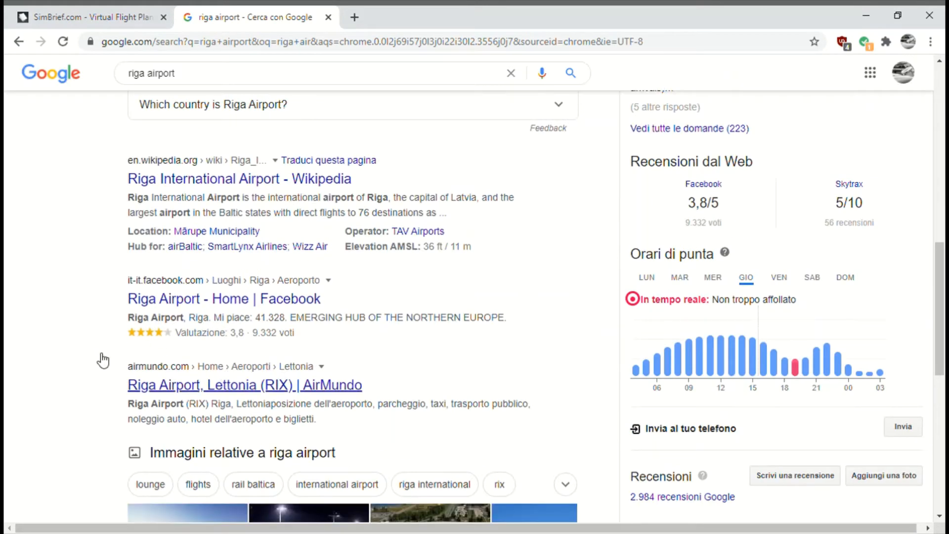
scroll(99, 364, "up", 8)
scroll(97, 359, "down", 1)
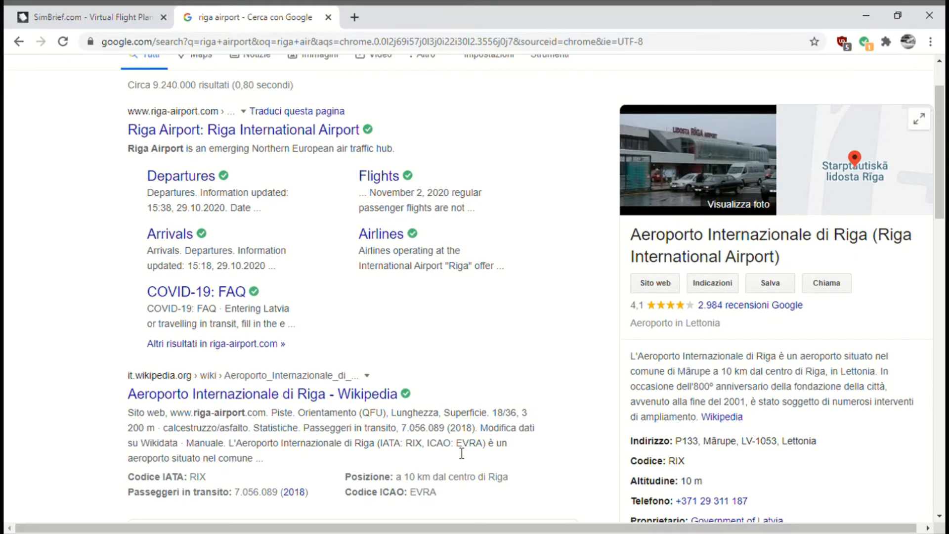
scroll(458, 447, "up", 1)
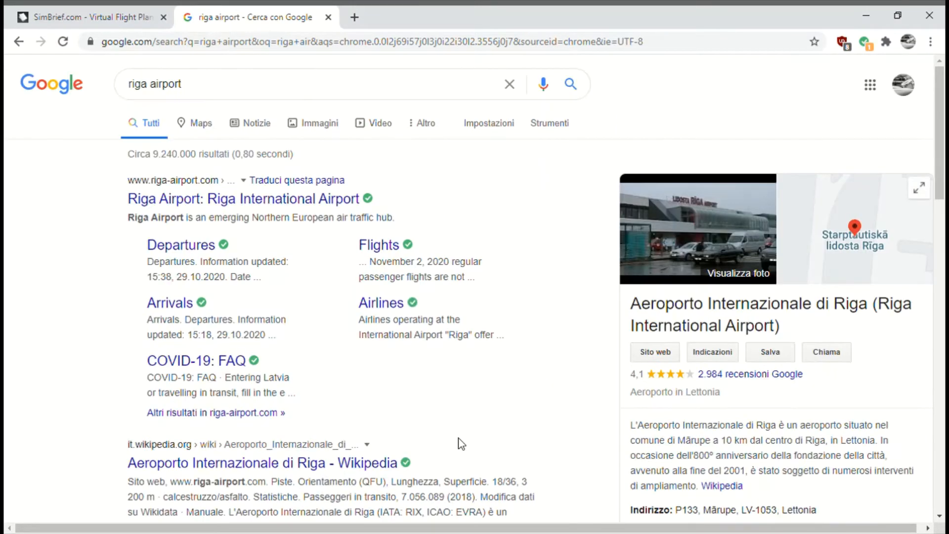
Step: Recheck Riga airport's ICAO code in the search results and enter EVRA as the flight's departure airport
left_click(47, 11)
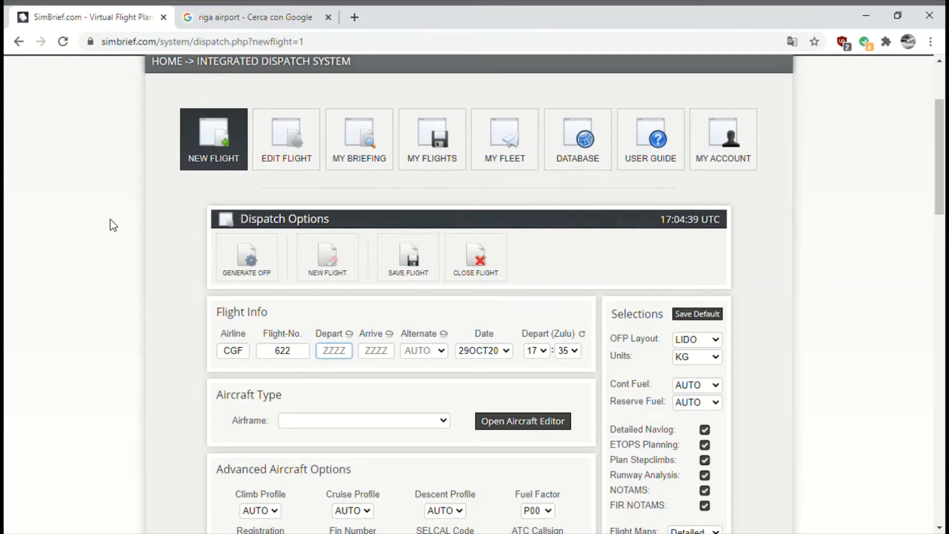
left_click(296, 18)
scroll(438, 402, "down", 4)
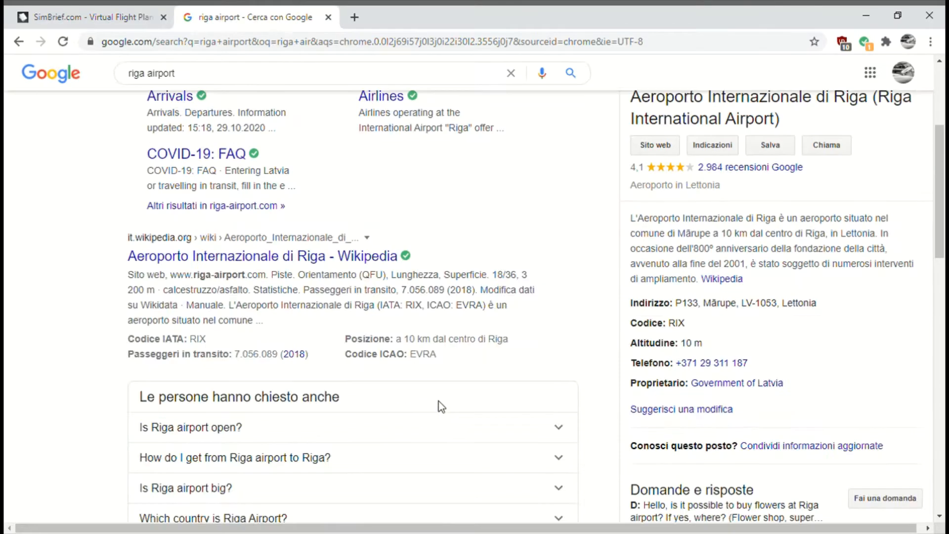
left_click(64, 10)
type("EVRA")
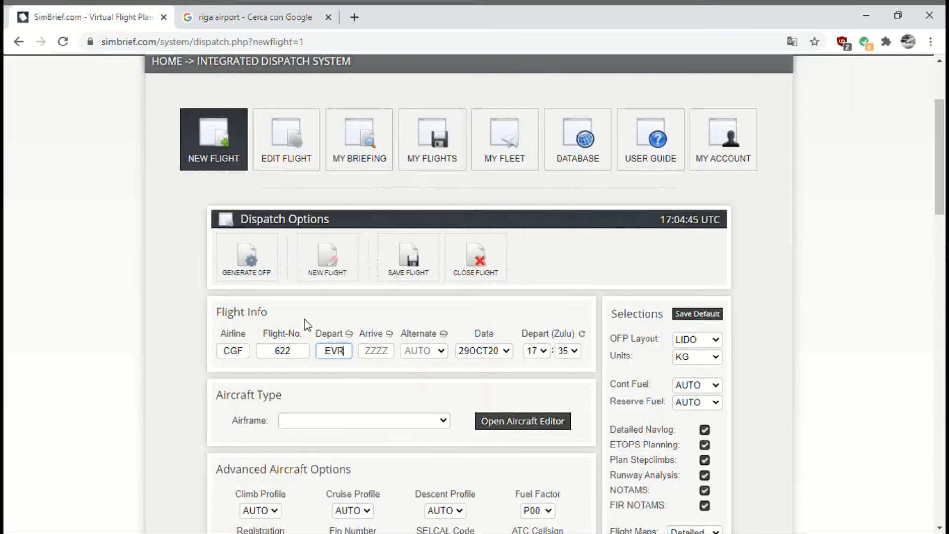
left_click(355, 17)
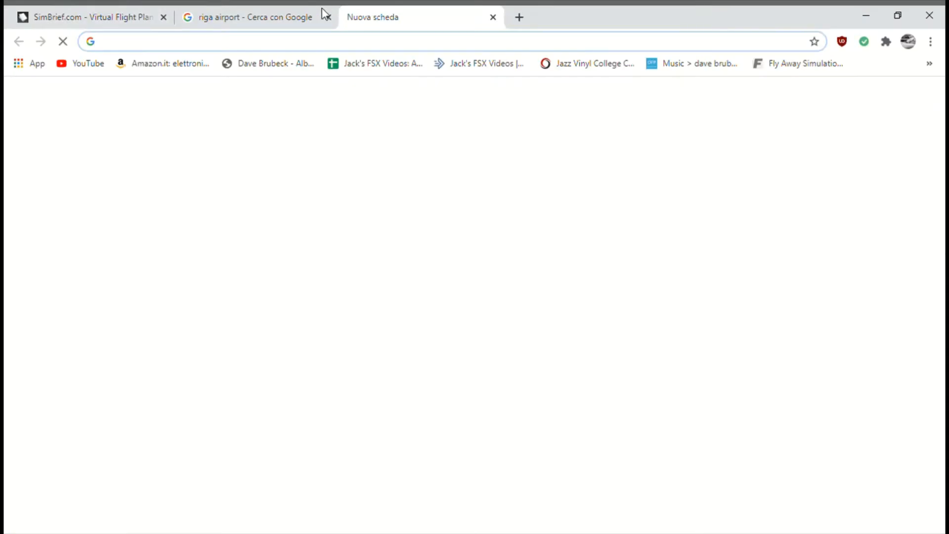
left_click(493, 17)
scroll(320, 153, "up", 3)
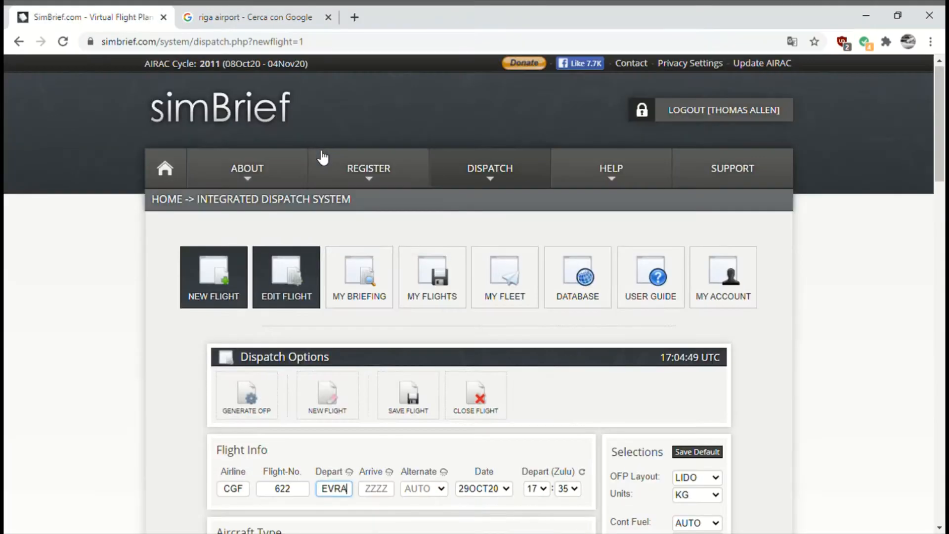
Step: Change the web search to "tallinn airport" and look through the results for the airport's ICAO code
left_click(270, 22)
left_click(281, 84)
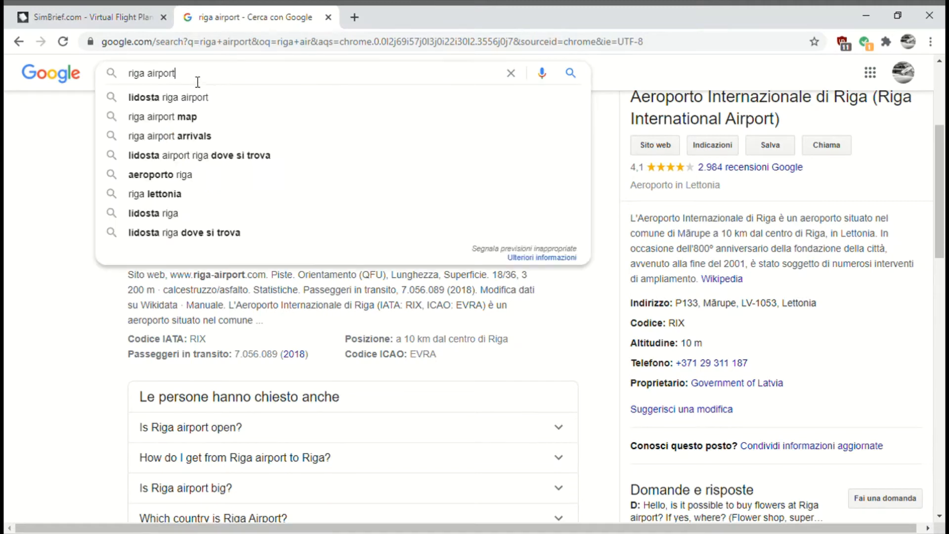
double_click(141, 74)
key("BackSpace")
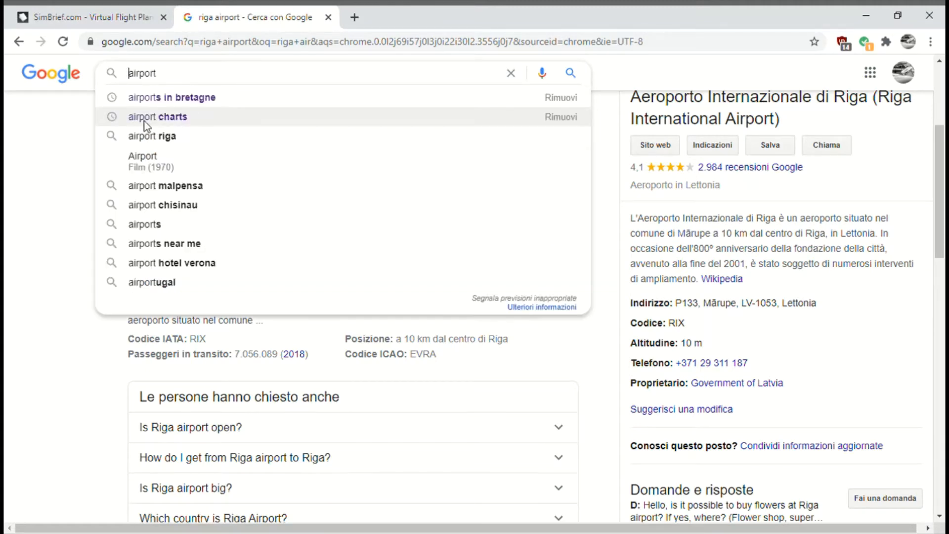
type("tal")
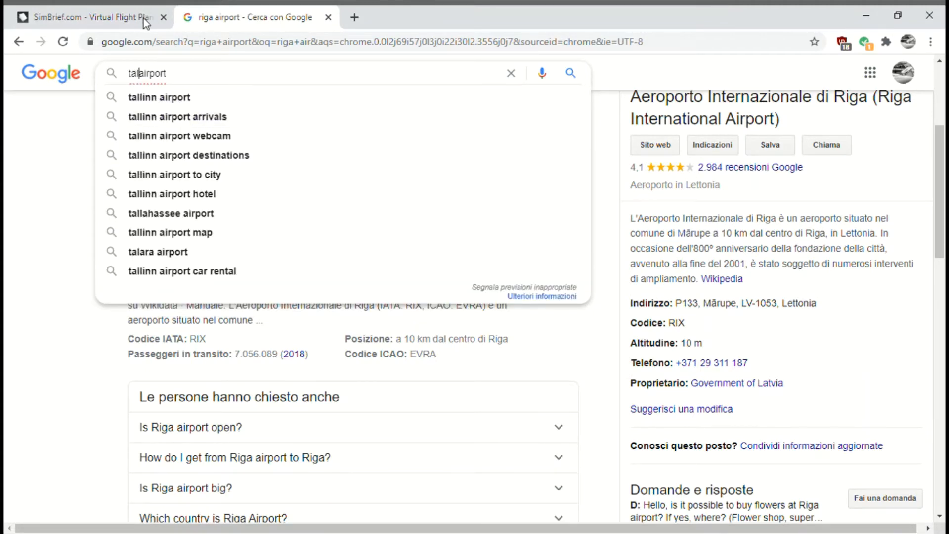
left_click(190, 97)
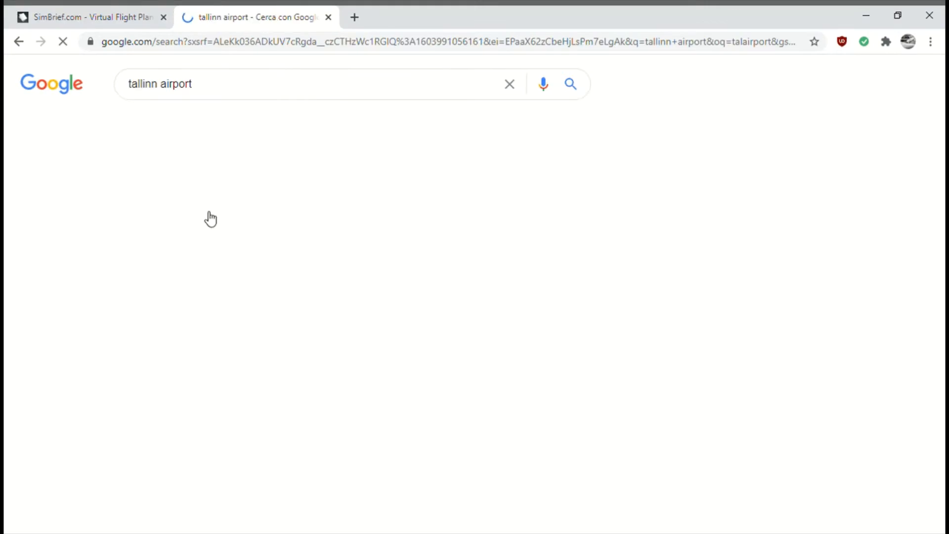
scroll(94, 310, "down", 4)
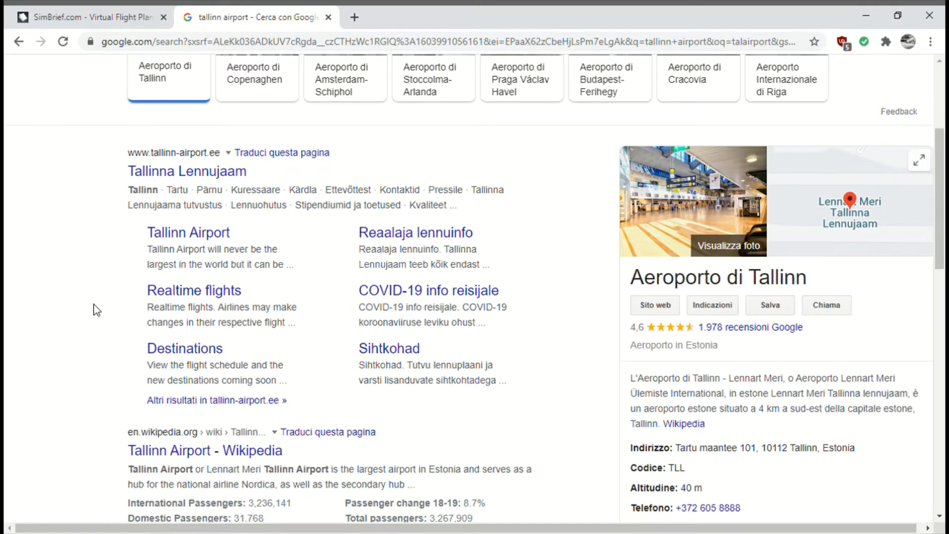
scroll(97, 309, "down", 4)
scroll(96, 310, "down", 3)
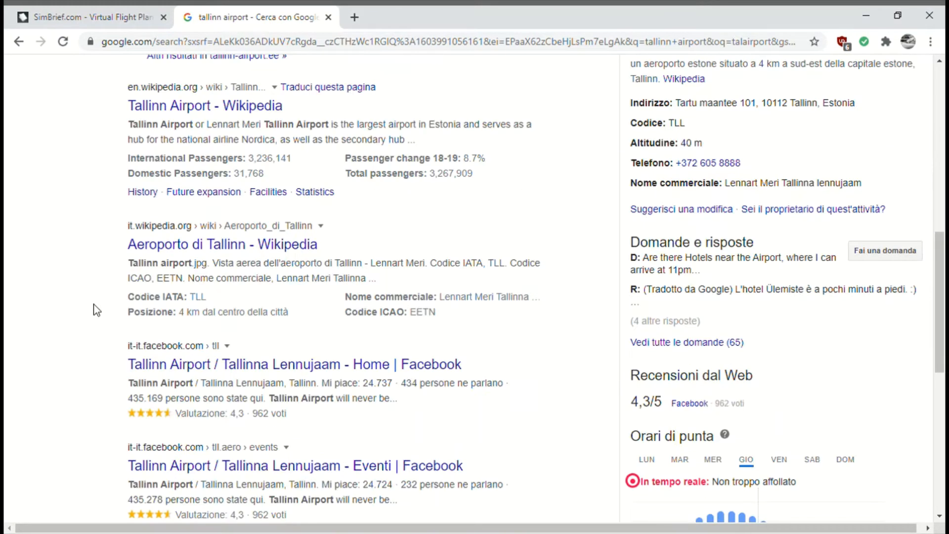
Step: Enter EETN as the flight's arrival airport and close the airport search results page
left_click(43, 7)
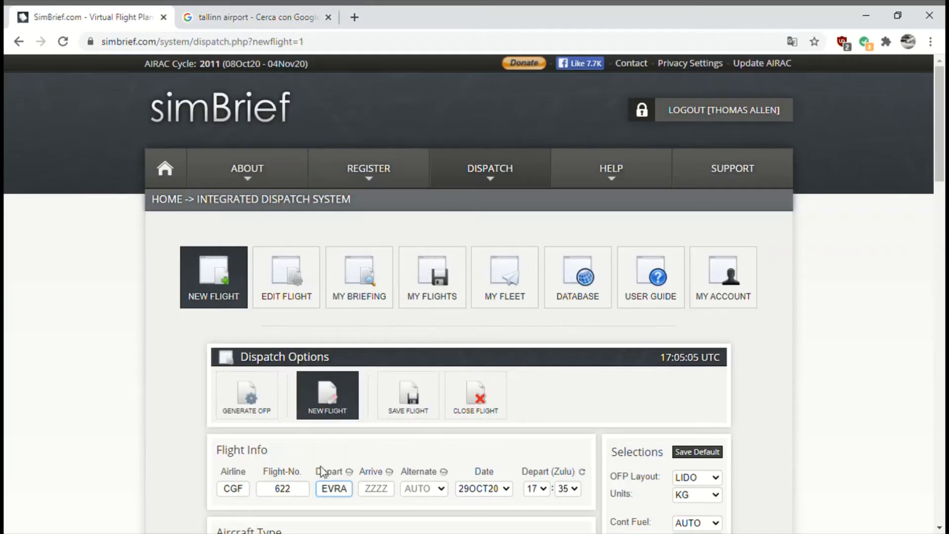
left_click(387, 490)
type("EETN")
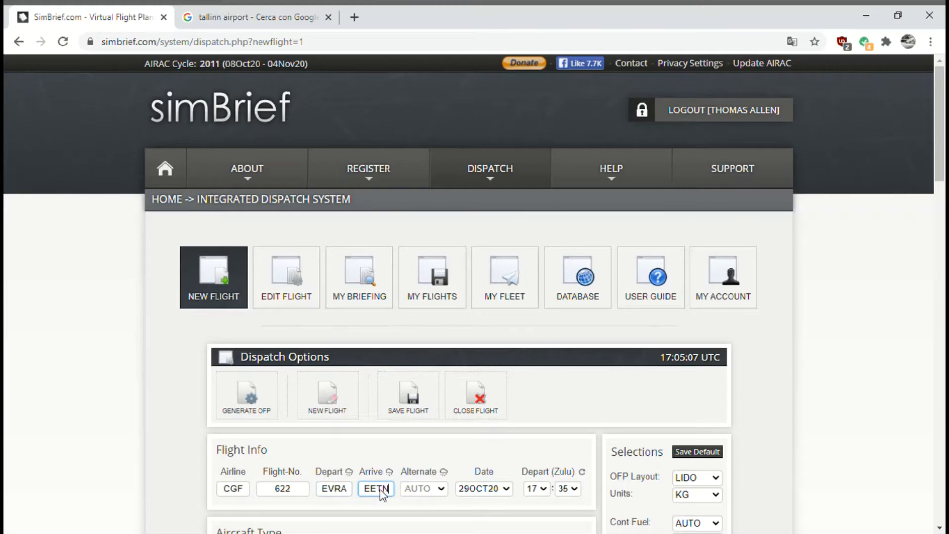
left_click(328, 17)
Step: Select the B734 - B737-400 airframe as the flight's aircraft type
scroll(112, 281, "down", 4)
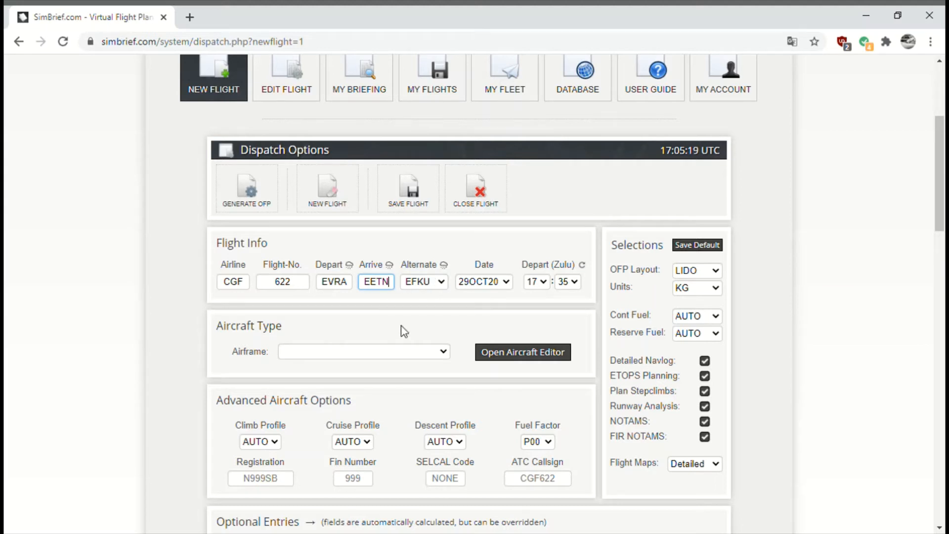
left_click(391, 353)
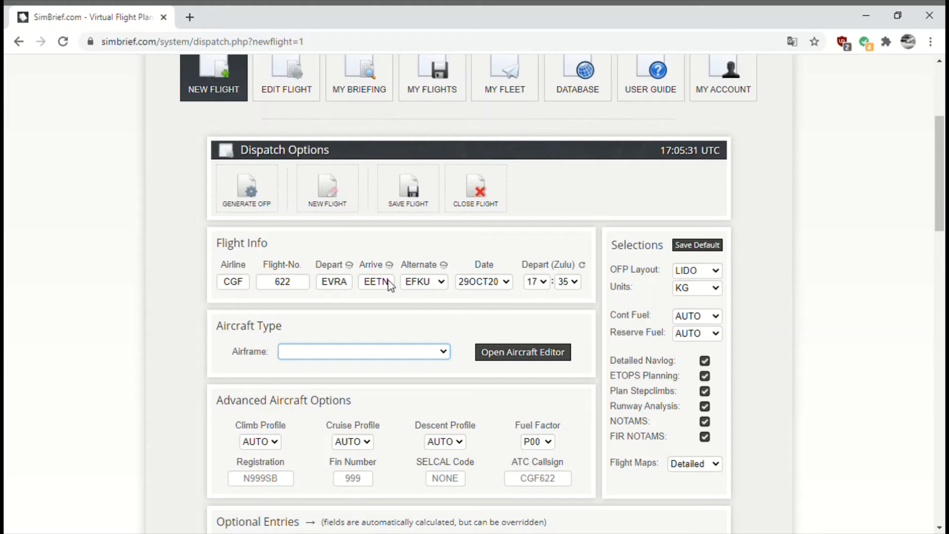
left_click(372, 241)
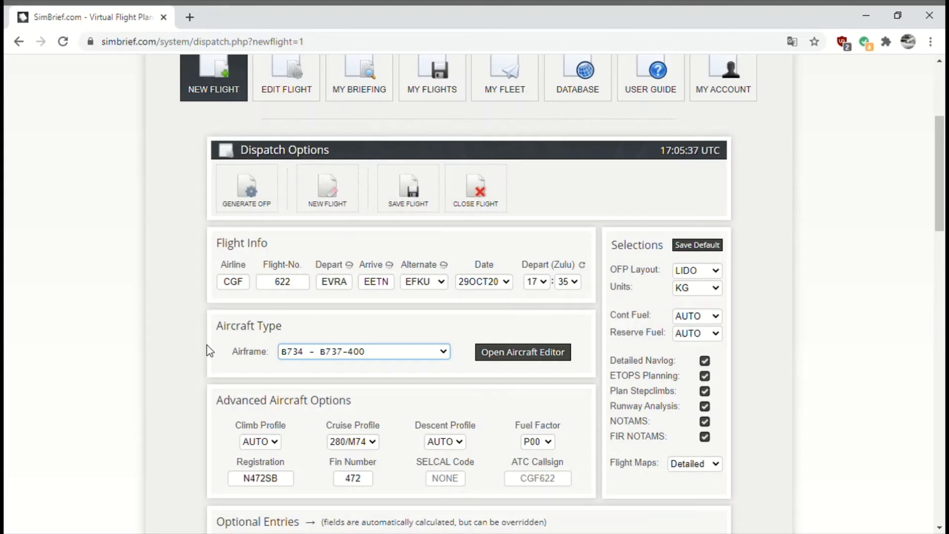
Step: Set the flight's altitude to FL320 in the optional entries
scroll(205, 346, "down", 5)
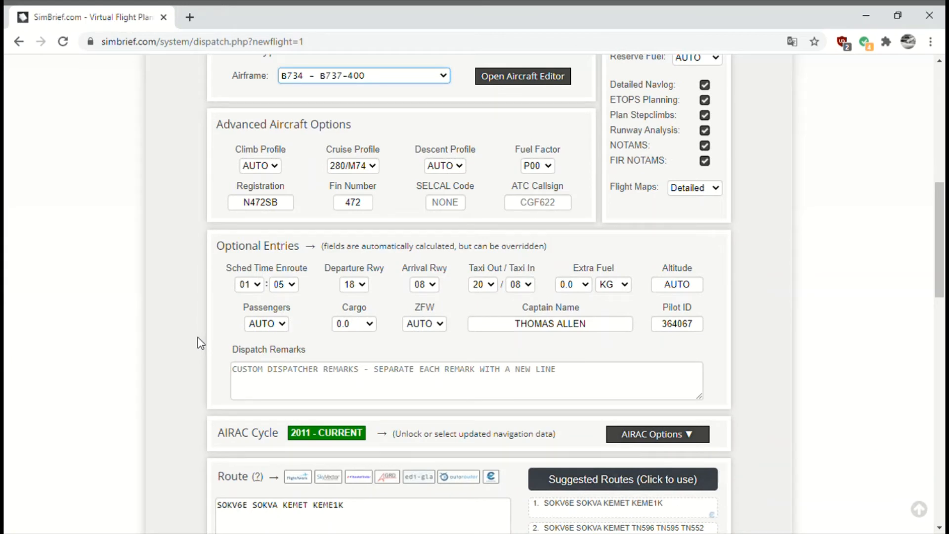
scroll(201, 343, "up", 1)
double_click(702, 359)
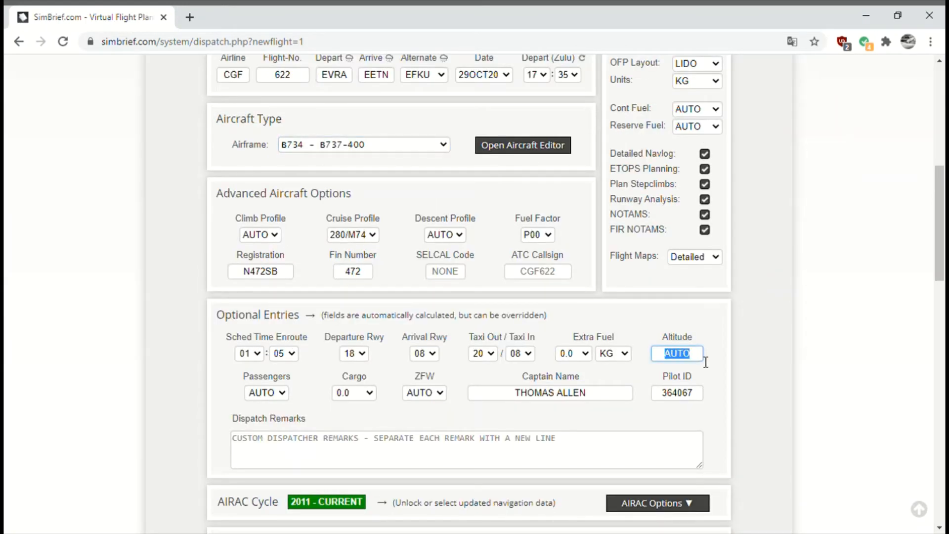
key("BackSpace")
type("FL320")
Step: Follow the route map north from Tallinn to the alternate airport EFKU and inspect that airport's details
scroll(791, 333, "down", 7)
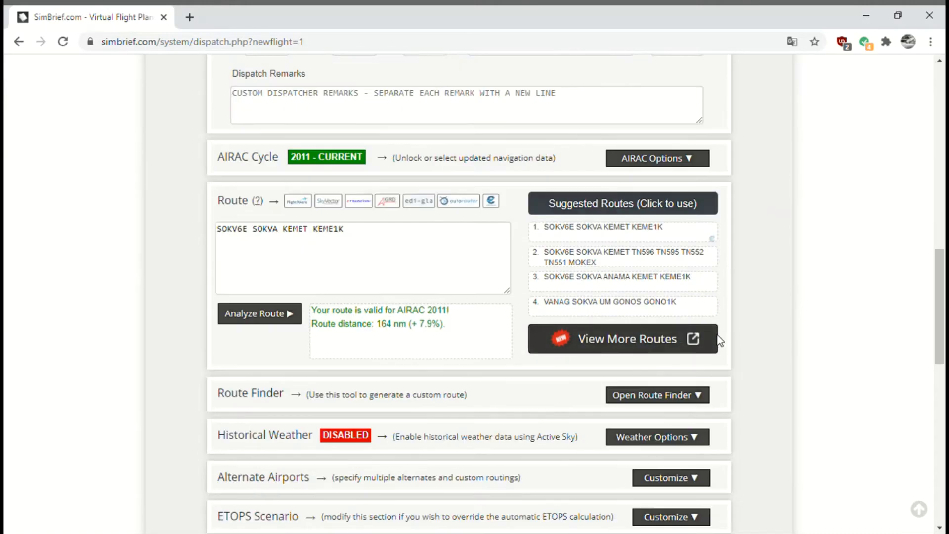
scroll(794, 336, "down", 5)
scroll(794, 336, "down", 4)
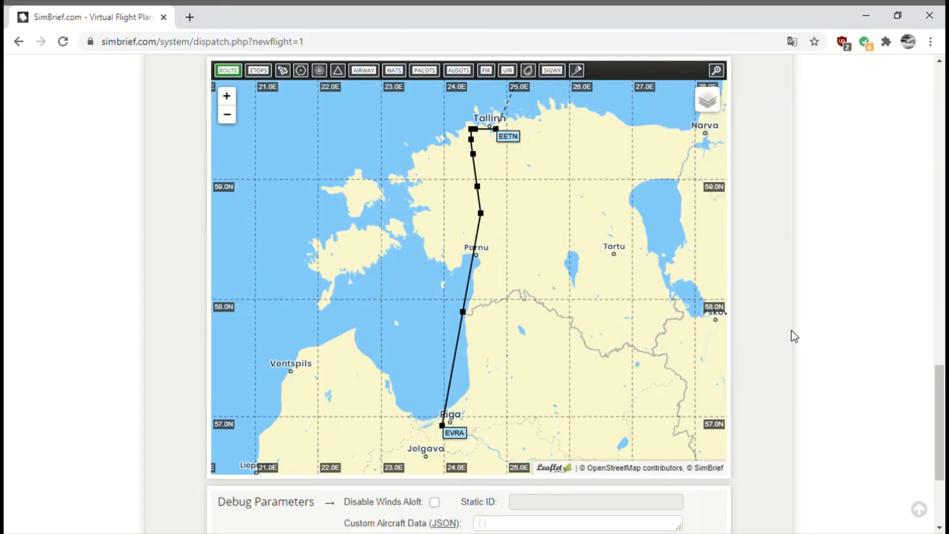
left_click_drag(519, 202, 530, 480)
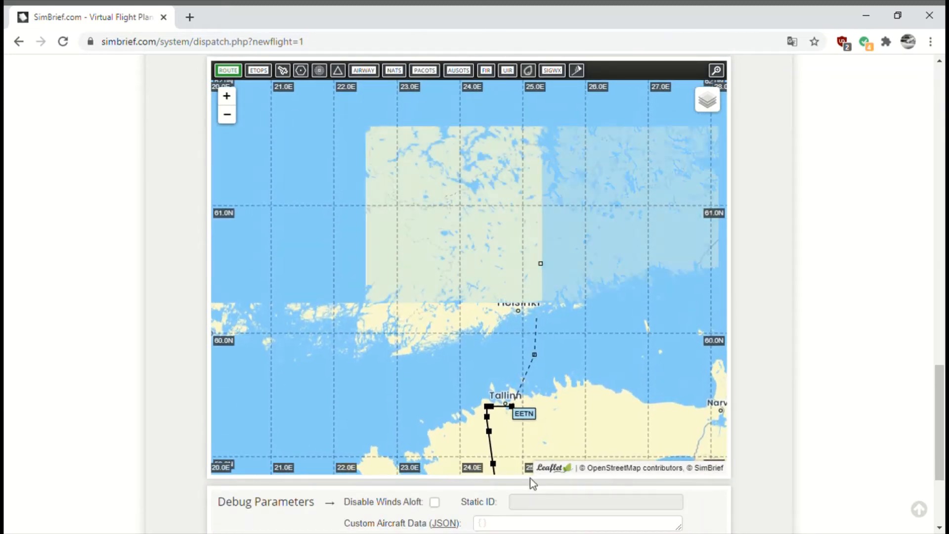
left_click_drag(594, 257, 464, 376)
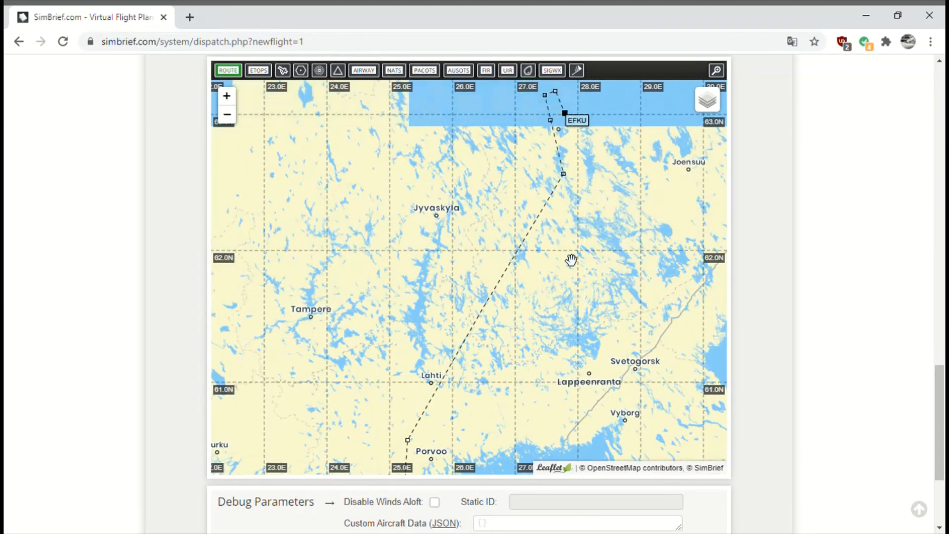
left_click_drag(583, 229, 584, 333)
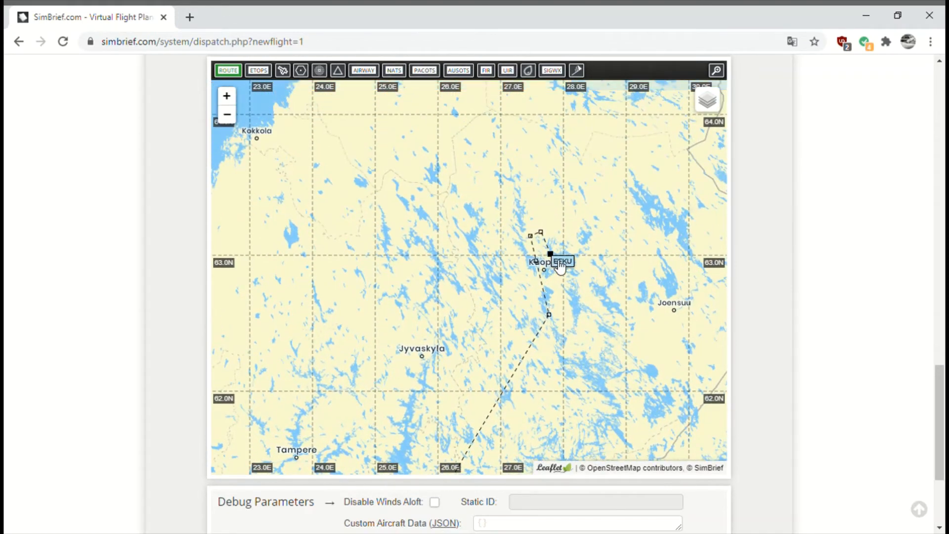
left_click(567, 265)
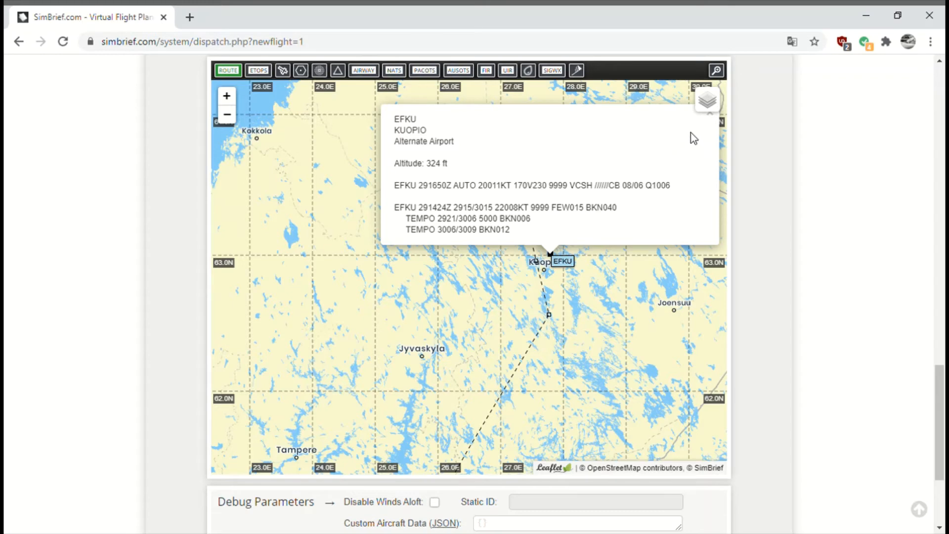
left_click(712, 115)
Step: Examine the full route from EVRA through EETN to EFKU on the map and the waypoints between Riga and Tallinn
scroll(615, 305, "down", 2)
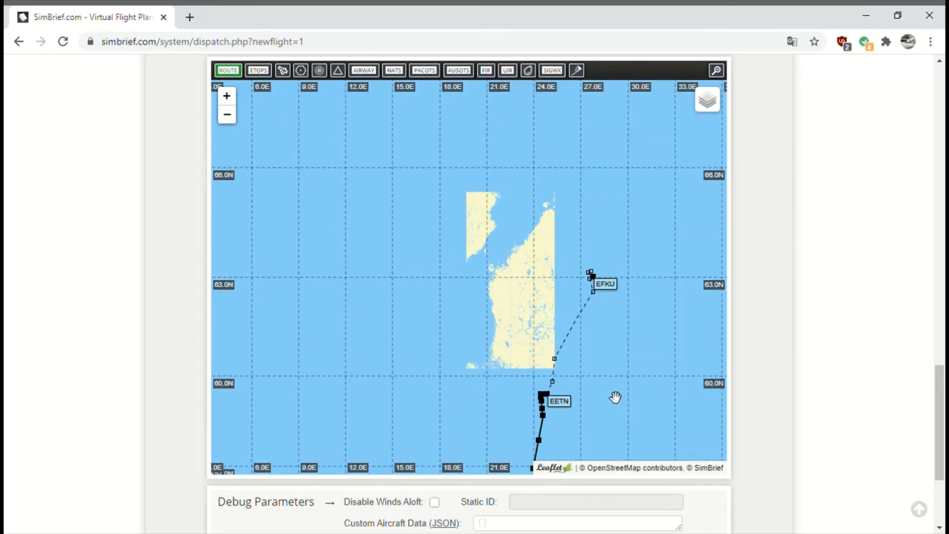
left_click_drag(615, 398, 599, 297)
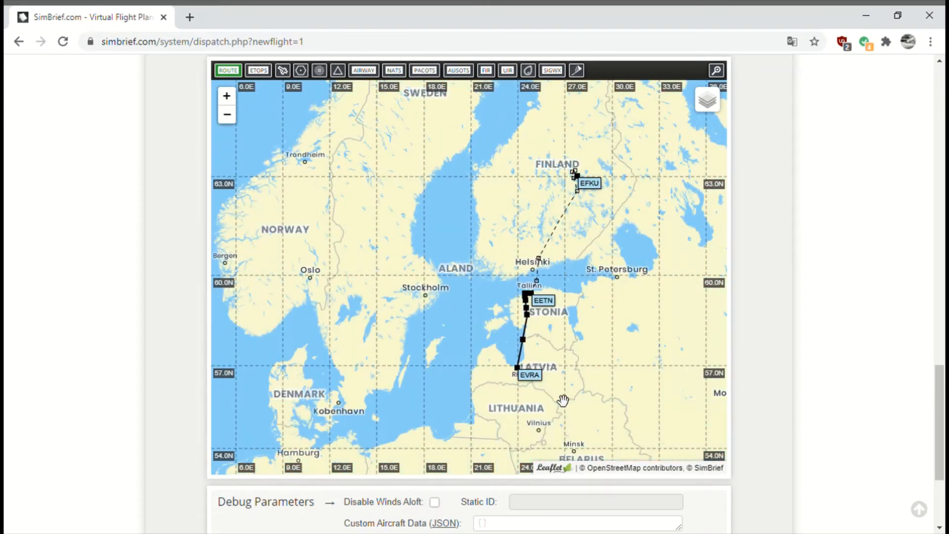
scroll(554, 394, "up", 2)
left_click_drag(509, 323, 544, 435)
scroll(518, 304, "up", 1)
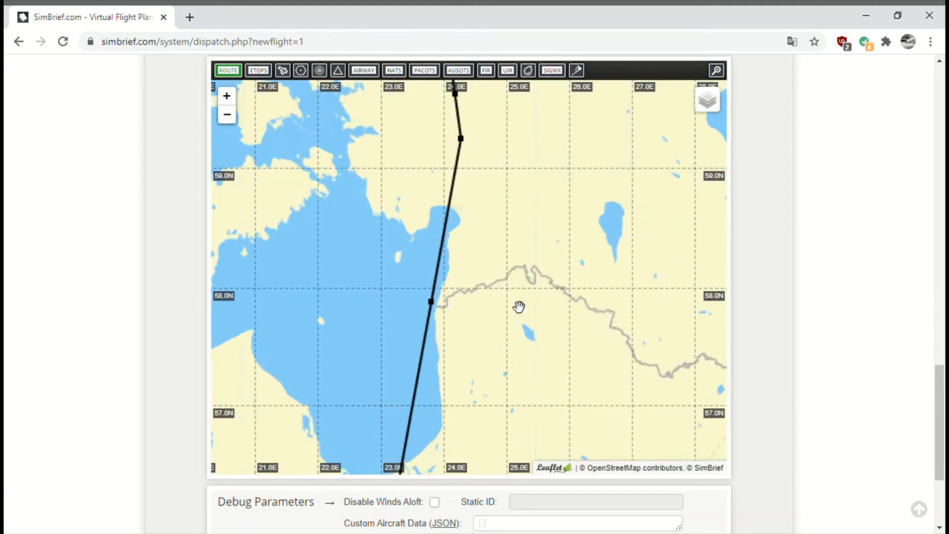
mouse_move(530, 343)
left_mouse_down()
mouse_move(538, 322)
mouse_move(487, 251)
mouse_move(542, 346)
left_mouse_up()
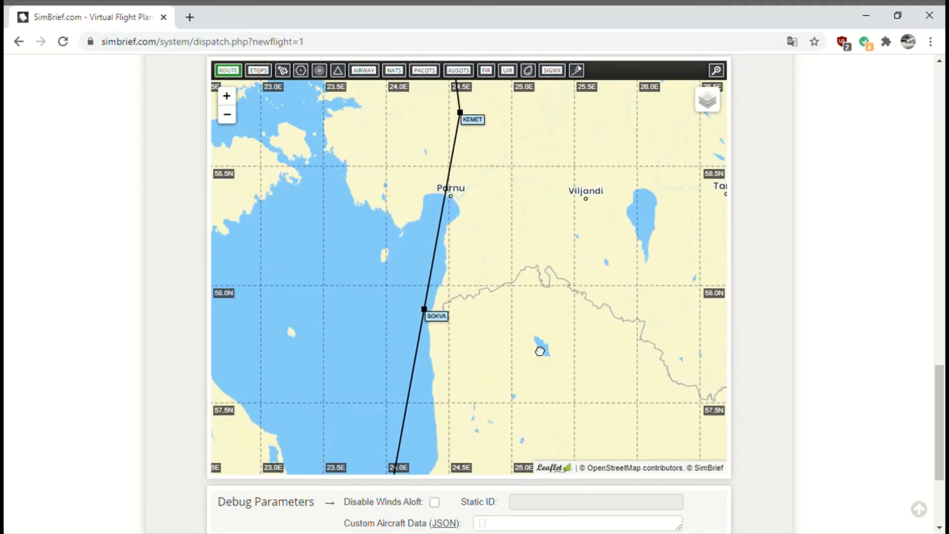
Step: Replace the alternate airport in the flight info with NONE
scroll(799, 303, "up", 20)
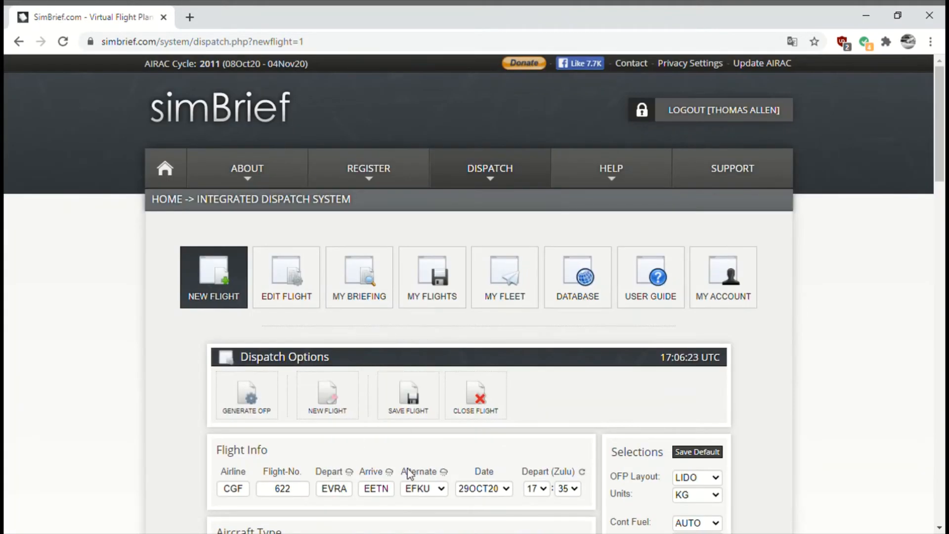
double_click(426, 489)
key("BackSpace")
type("NONE")
Step: Check the route map between EVRA and EETN without an alternate airport
scroll(794, 400, "down", 20)
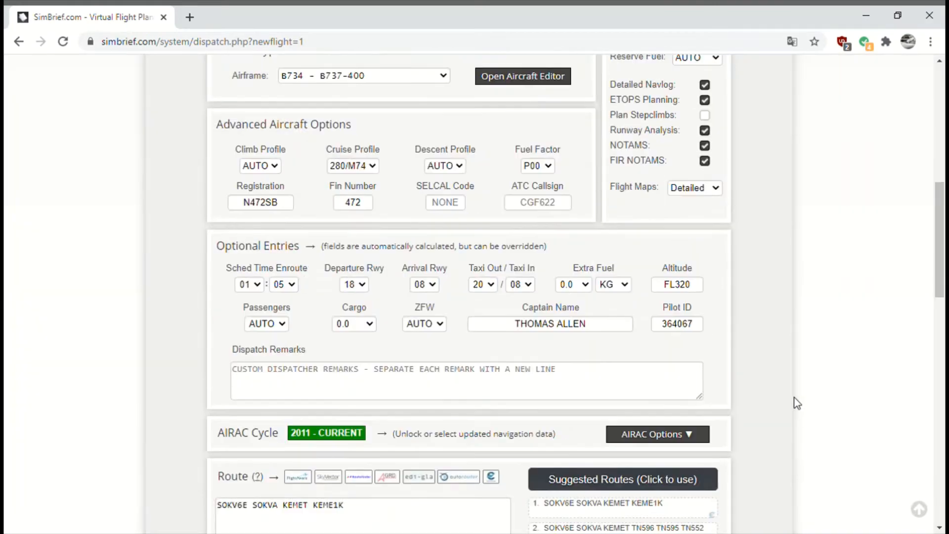
scroll(546, 395, "down", 2)
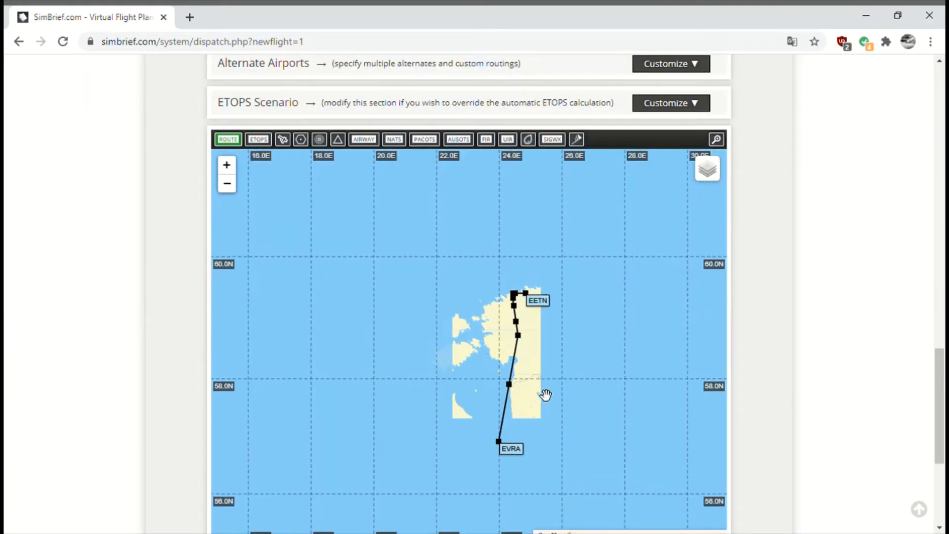
scroll(834, 306, "up", 8)
scroll(835, 306, "down", 8)
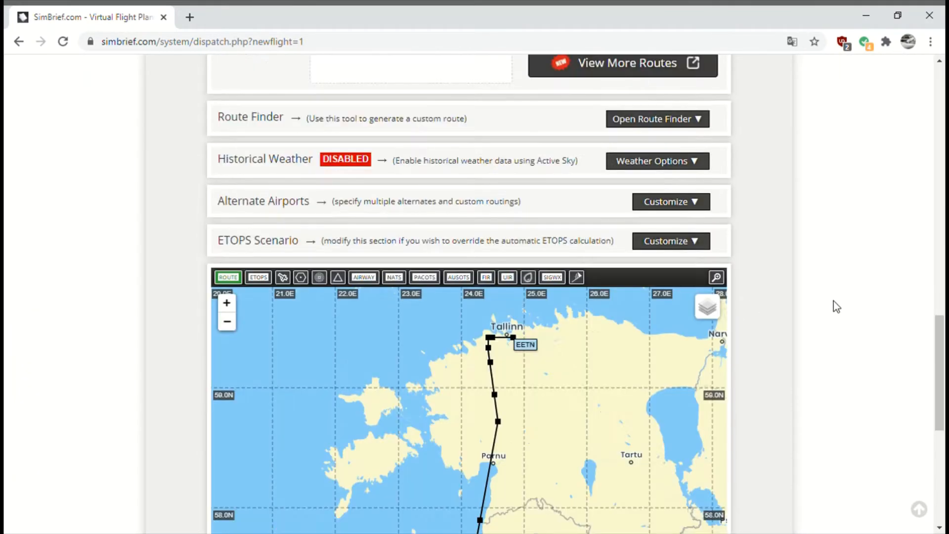
scroll(834, 305, "up", 11)
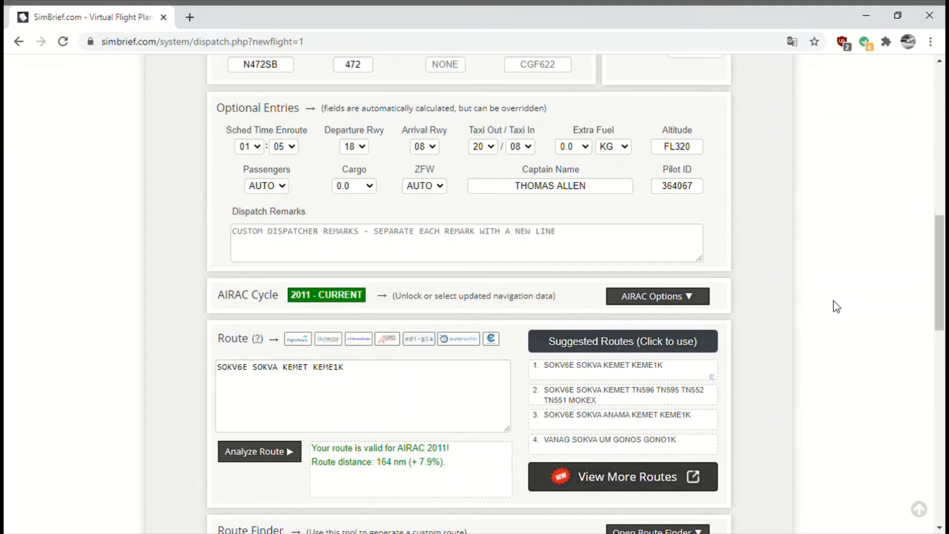
Step: Review the planned route string, its validity check, the remaining dispatch sections and the route map down to the form's end
left_click(240, 400)
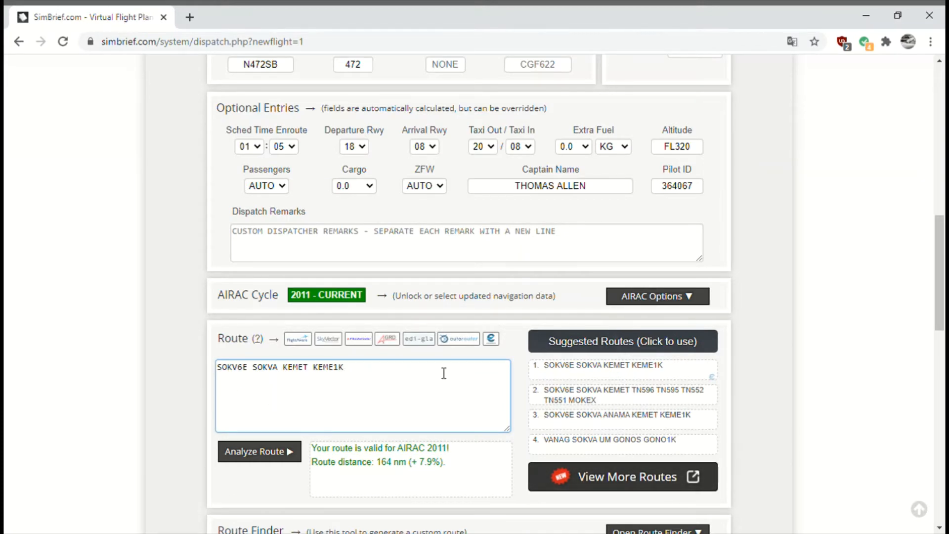
scroll(444, 373, "down", 3)
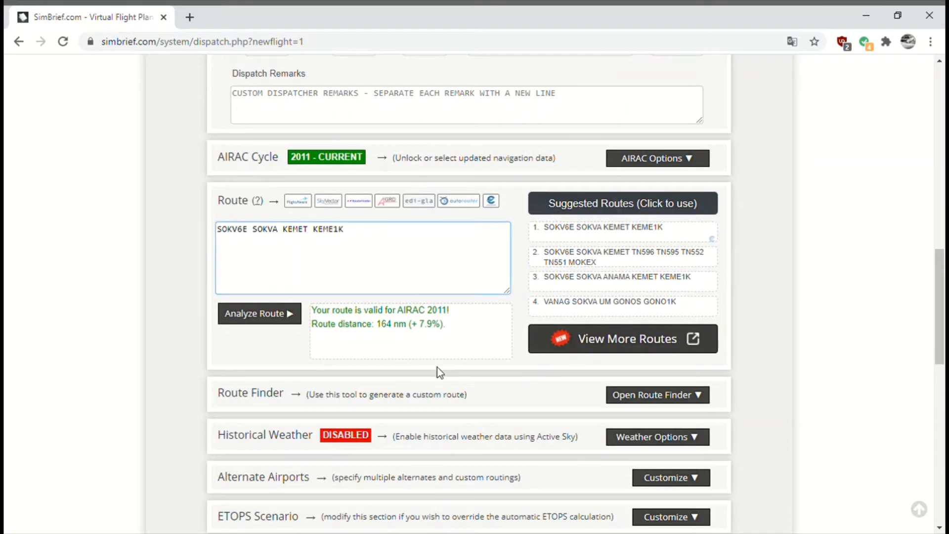
scroll(444, 373, "down", 4)
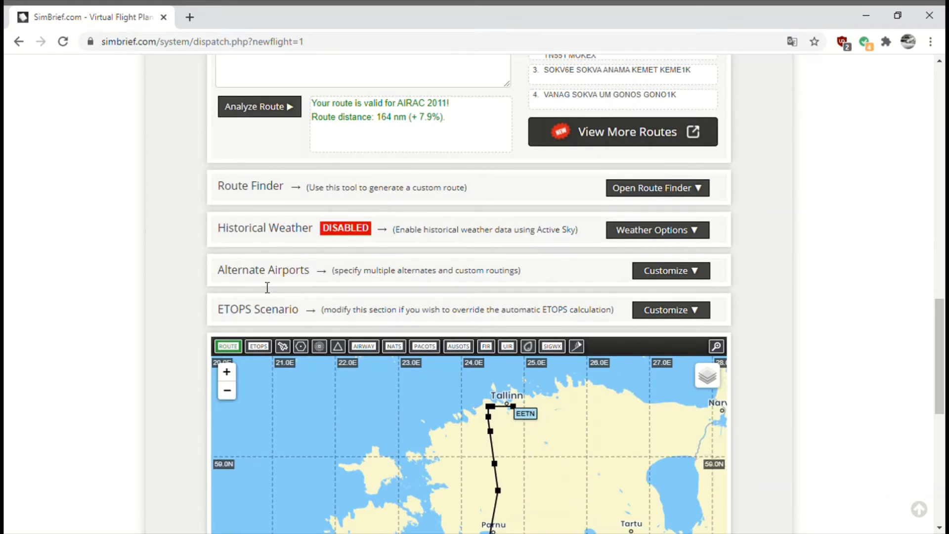
scroll(150, 304, "up", 4)
scroll(212, 326, "down", 7)
scroll(105, 328, "up", 4)
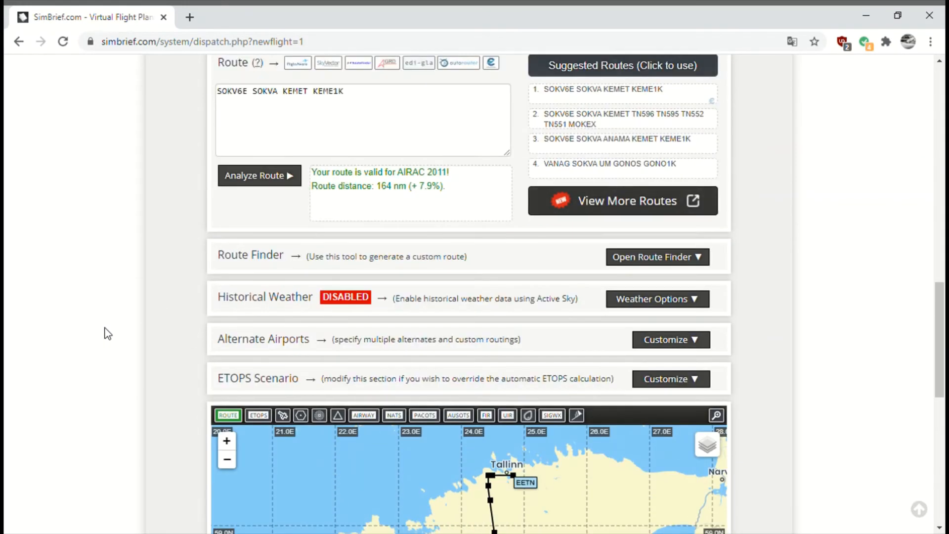
scroll(104, 328, "down", 5)
scroll(105, 329, "down", 5)
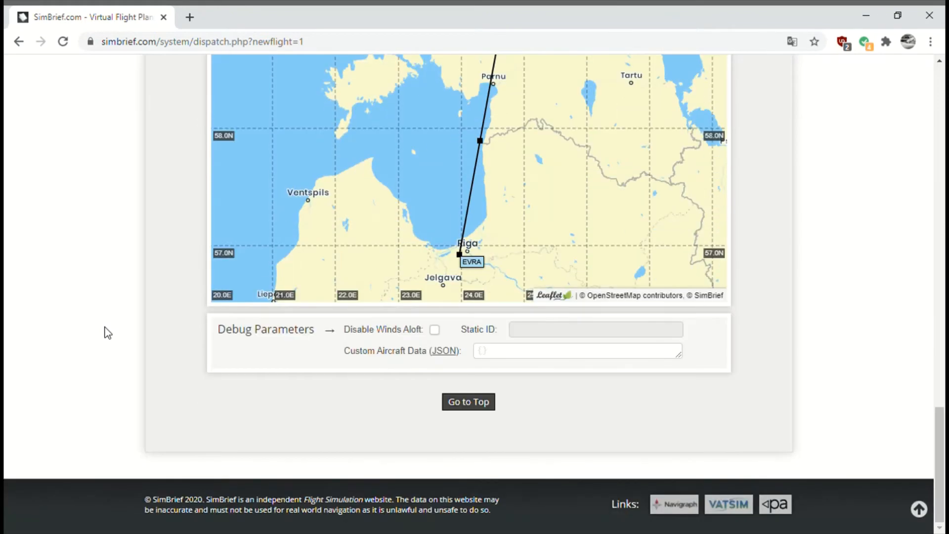
Step: Review the optional entries, the planned route string and the route map from EVRA to EETN
scroll(104, 327, "up", 16)
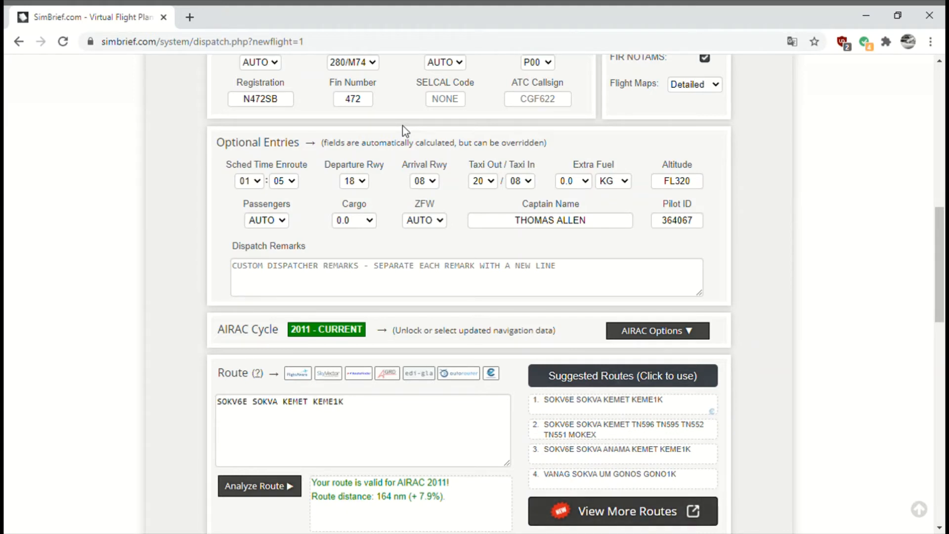
left_click(521, 294)
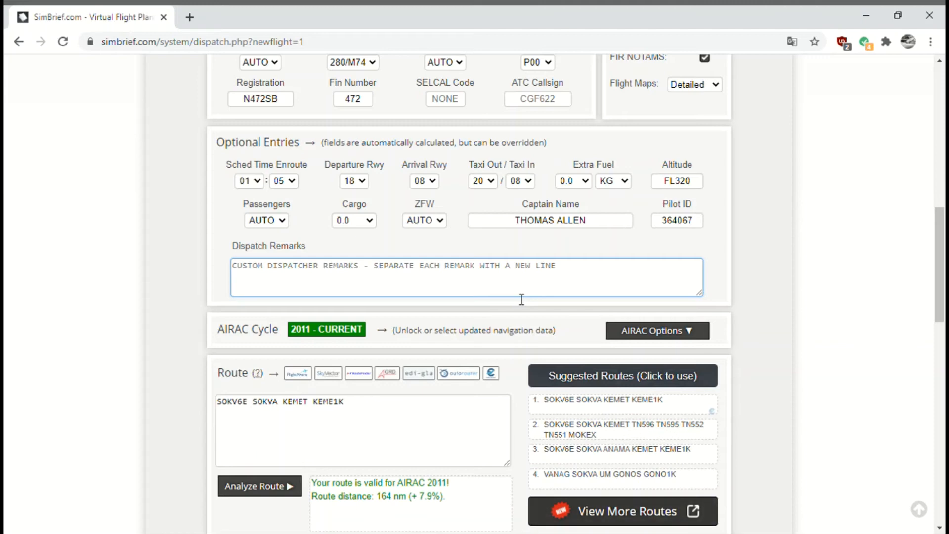
left_click(306, 195)
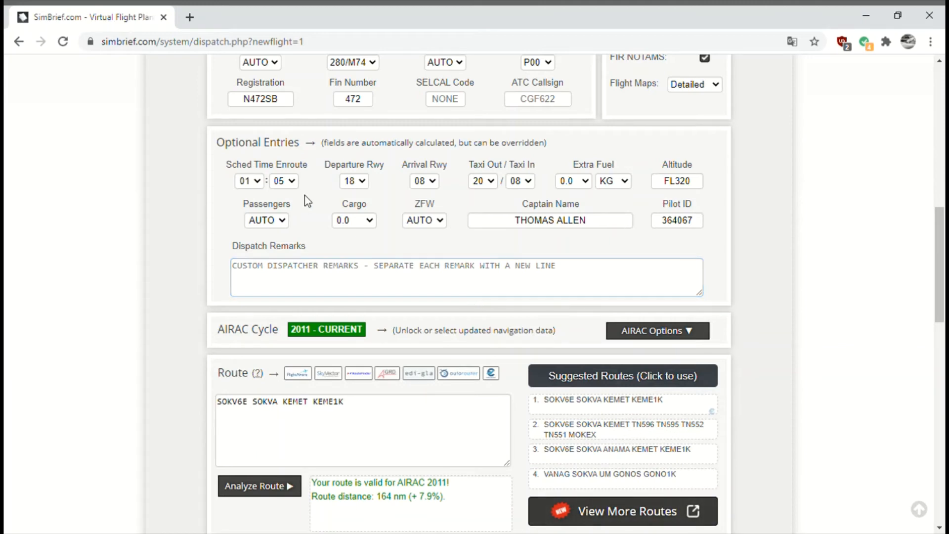
left_click(357, 181)
scroll(339, 412, "down", 3)
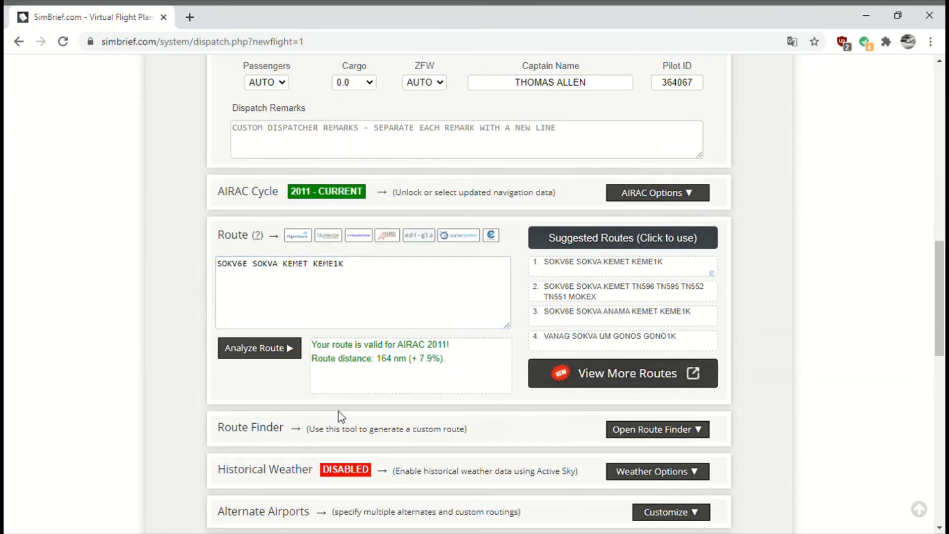
scroll(322, 402, "down", 4)
scroll(142, 345, "down", 5)
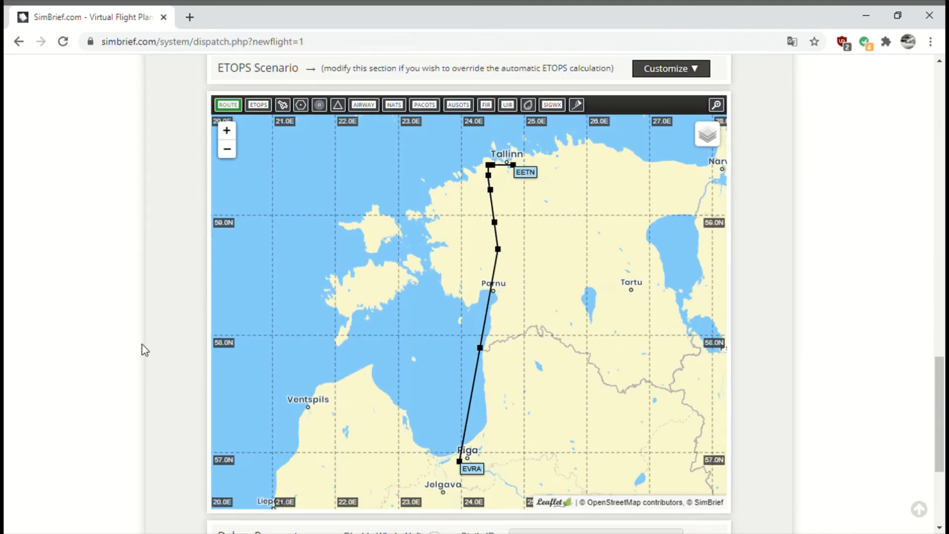
scroll(143, 345, "up", 8)
scroll(113, 343, "down", 5)
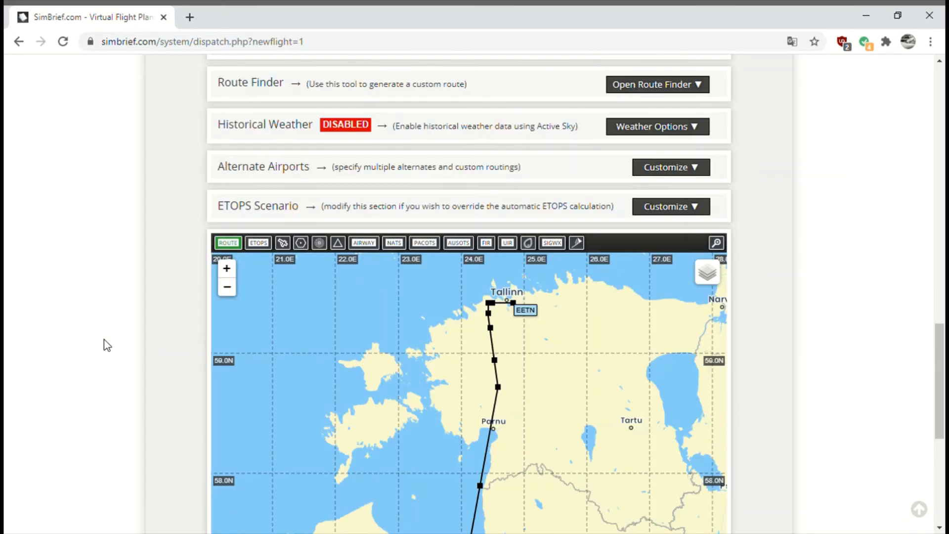
scroll(104, 341, "up", 8)
left_click(248, 342)
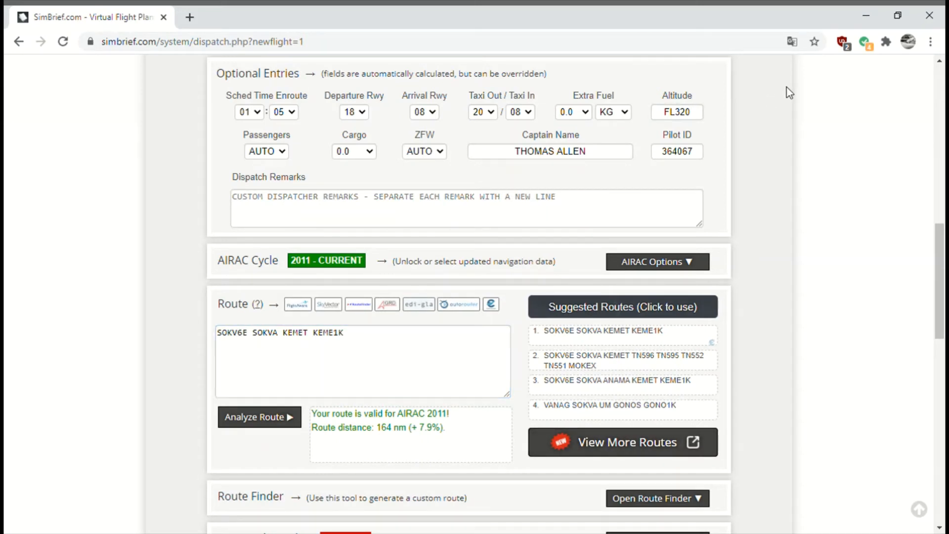
Step: Set the cruise altitude in the optional entries to FL300
left_click(690, 115)
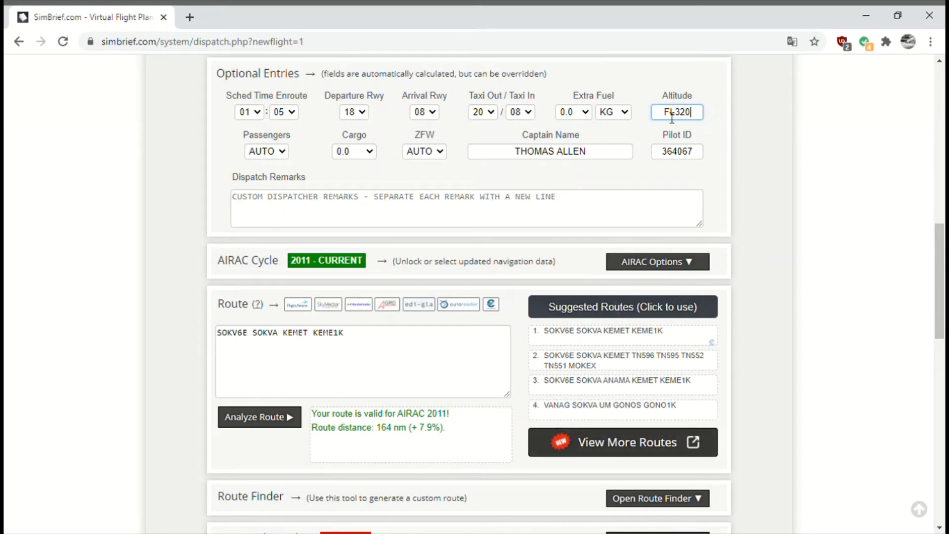
key("BackSpace")
type("300")
left_click(695, 245)
Step: Compare the route string SOKV6E SOKVA KEMET KEME1K with the line drawn on the route map
scroll(780, 265, "down", 10)
scroll(780, 265, "up", 7)
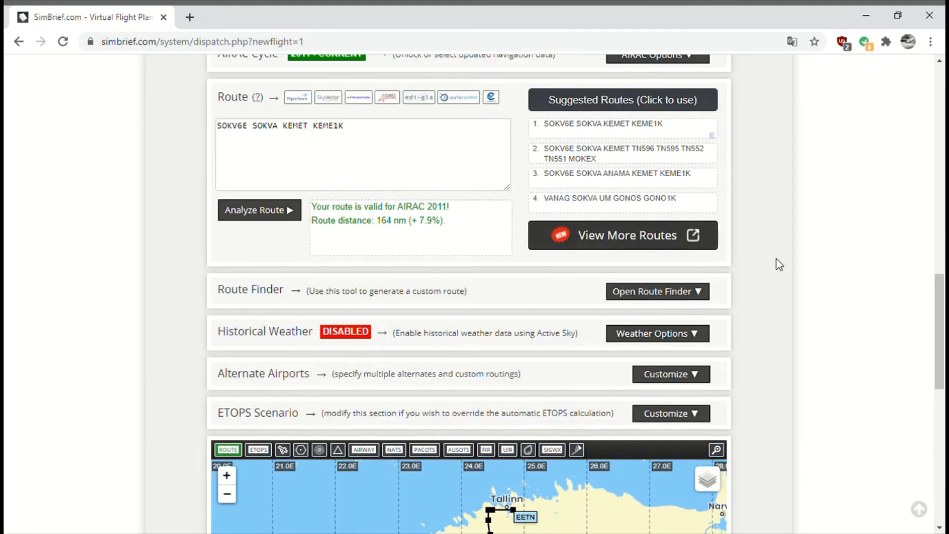
scroll(779, 264, "down", 10)
scroll(780, 264, "up", 10)
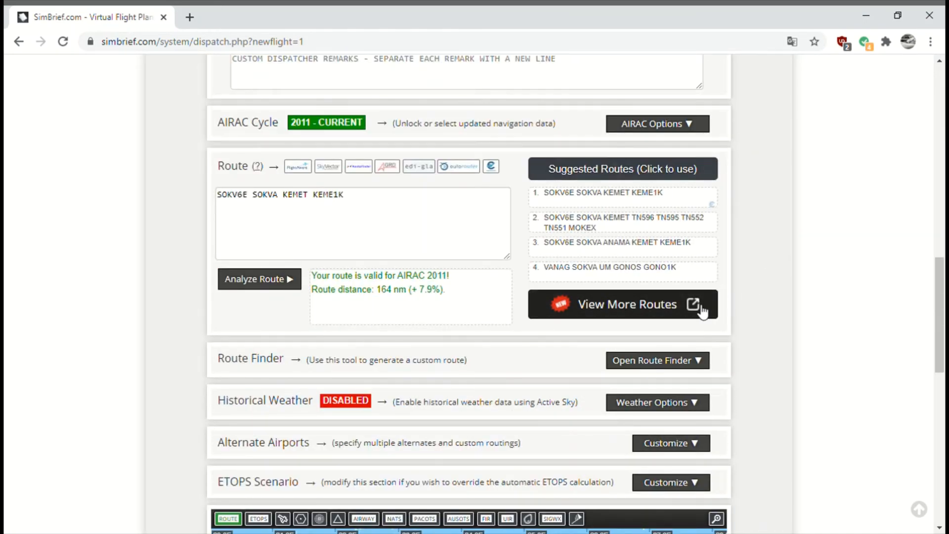
scroll(734, 309, "down", 10)
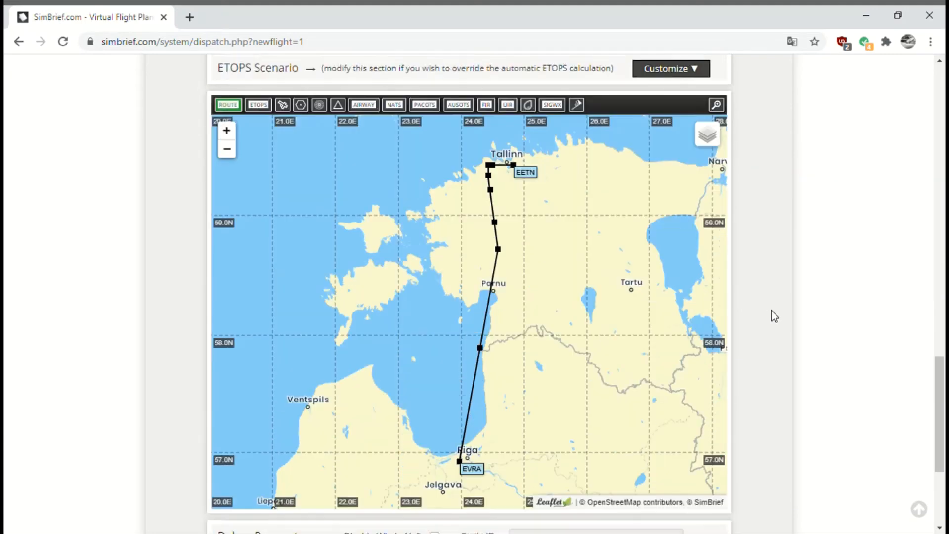
scroll(772, 310, "up", 9)
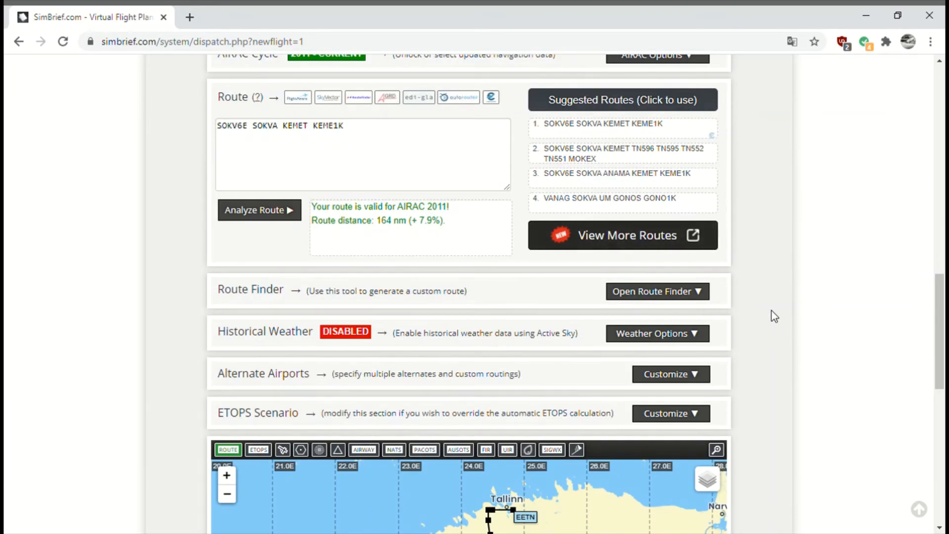
left_click(515, 190)
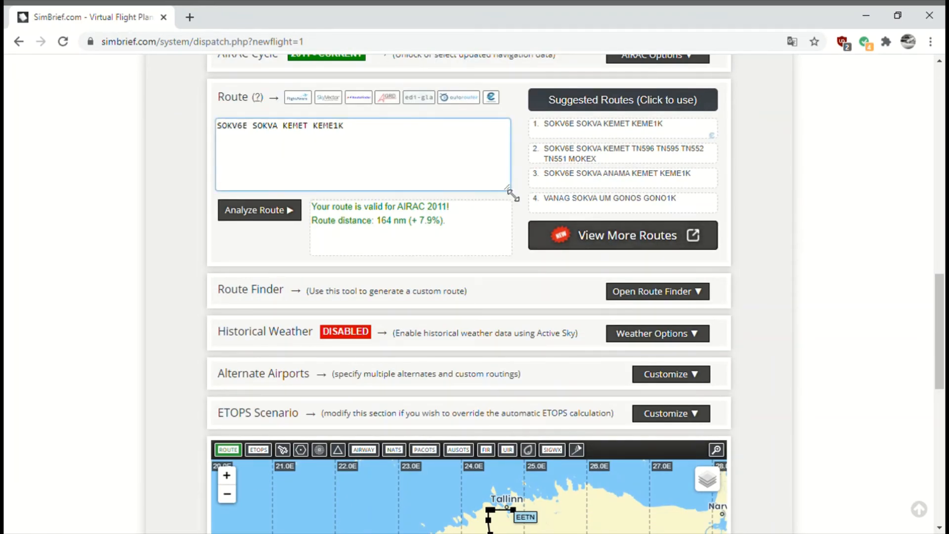
scroll(92, 241, "down", 7)
scroll(92, 241, "down", 2)
scroll(89, 241, "up", 8)
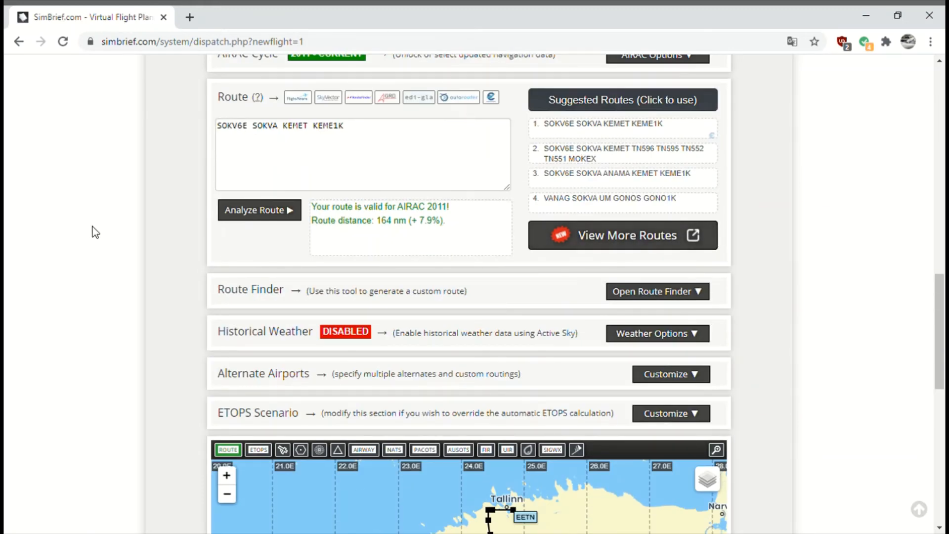
left_click(275, 132)
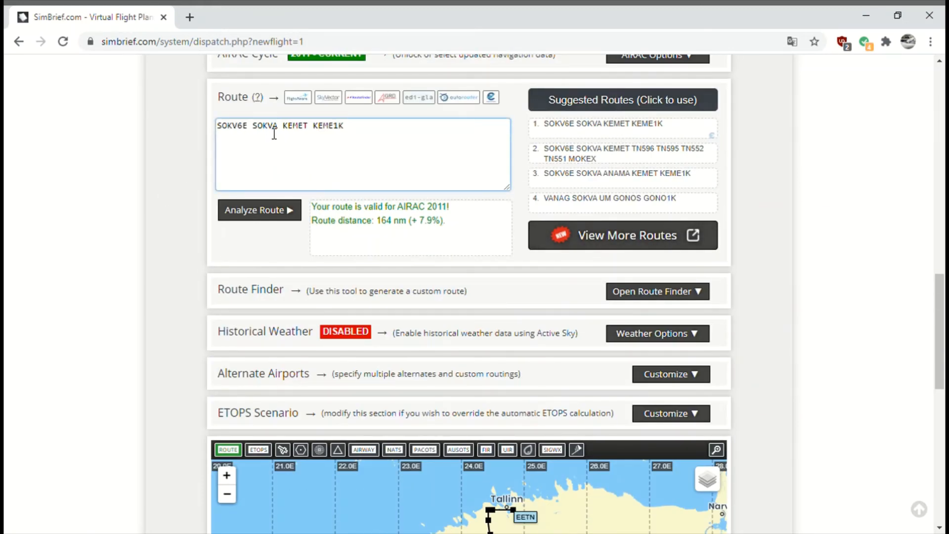
left_click(164, 264)
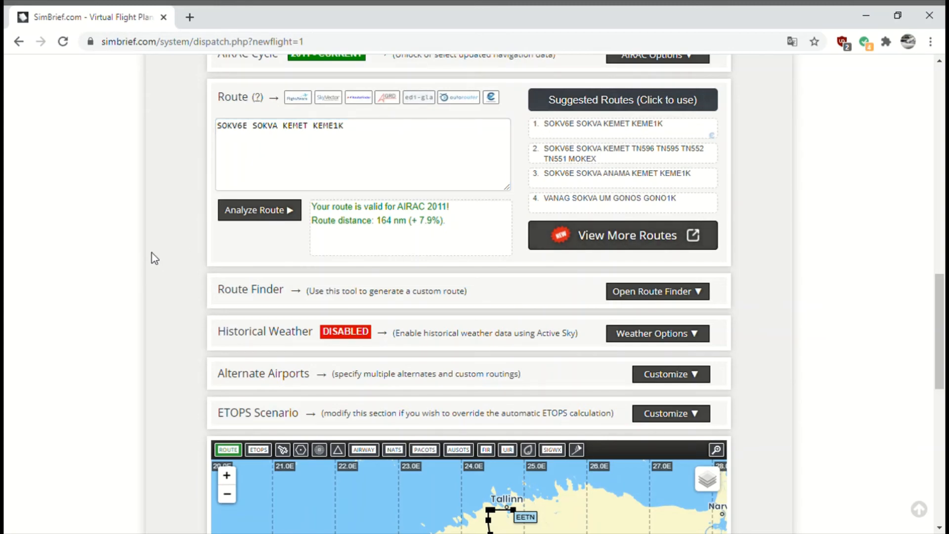
scroll(150, 247, "down", 8)
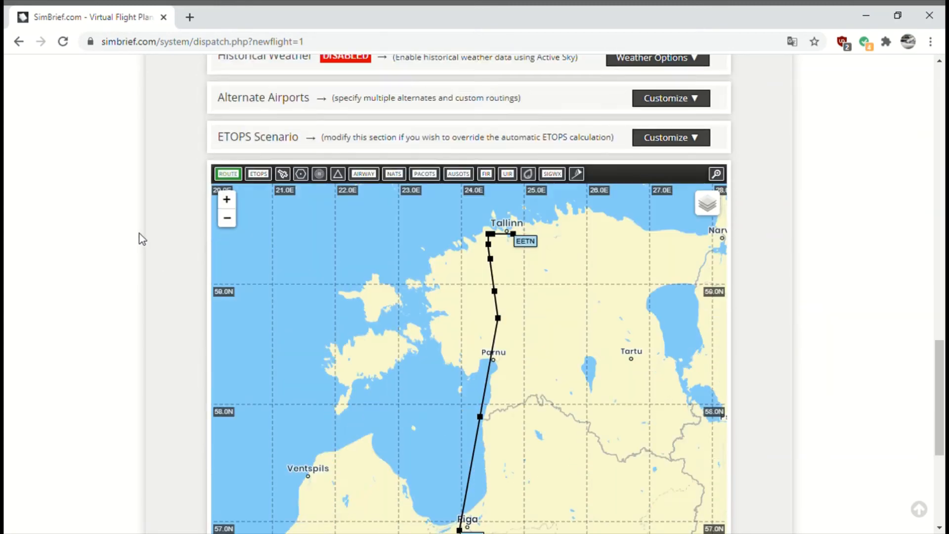
Step: Inspect the SOKVA waypoint's details on the route map and examine the whole route between Riga and Tallinn
scroll(576, 281, "up", 1)
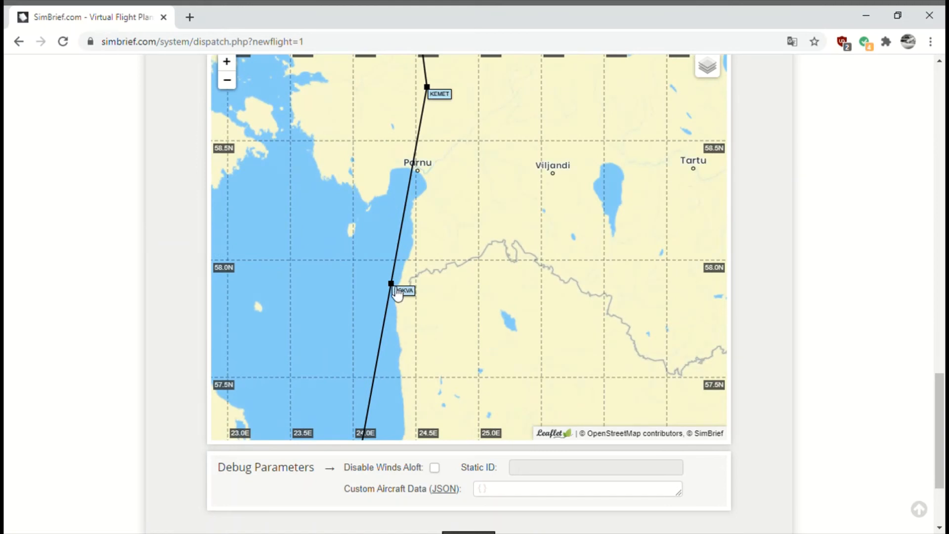
left_click(393, 287)
left_click_drag(586, 280, 564, 424)
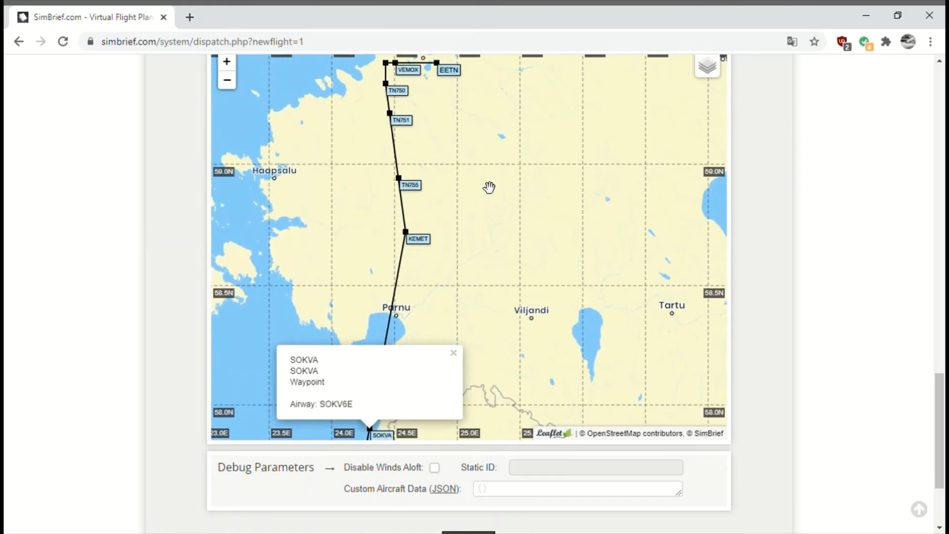
left_click_drag(490, 186, 478, 335)
scroll(555, 375, "down", 2)
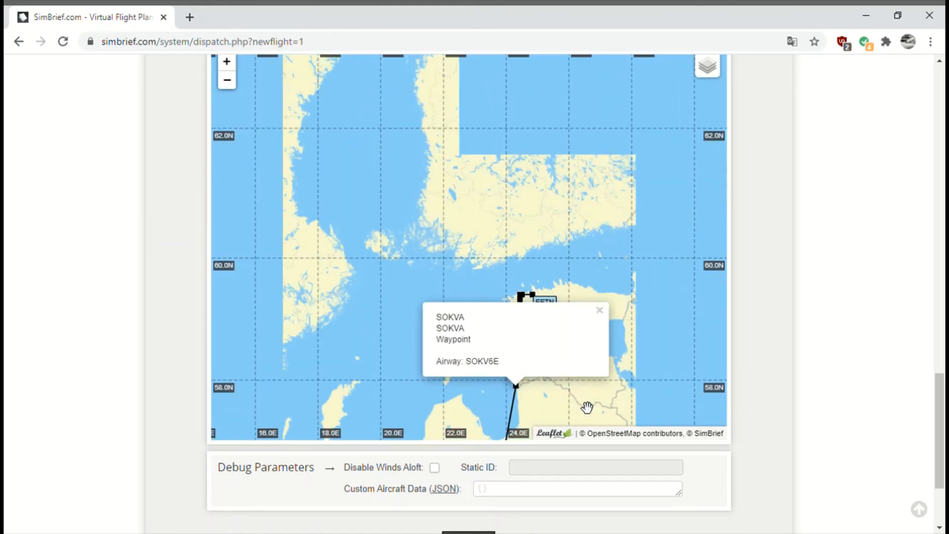
left_click(601, 312)
left_click_drag(593, 344, 591, 279)
scroll(592, 279, "up", 1)
scroll(651, 310, "down", 2)
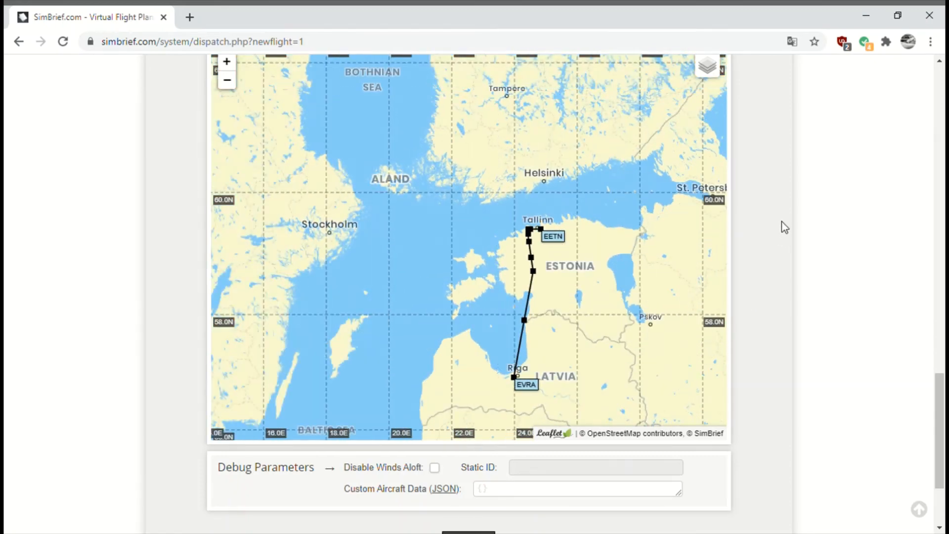
Step: Generate the OFP for the flight and confirm overwriting any previously generated flight plans
scroll(782, 224, "up", 10)
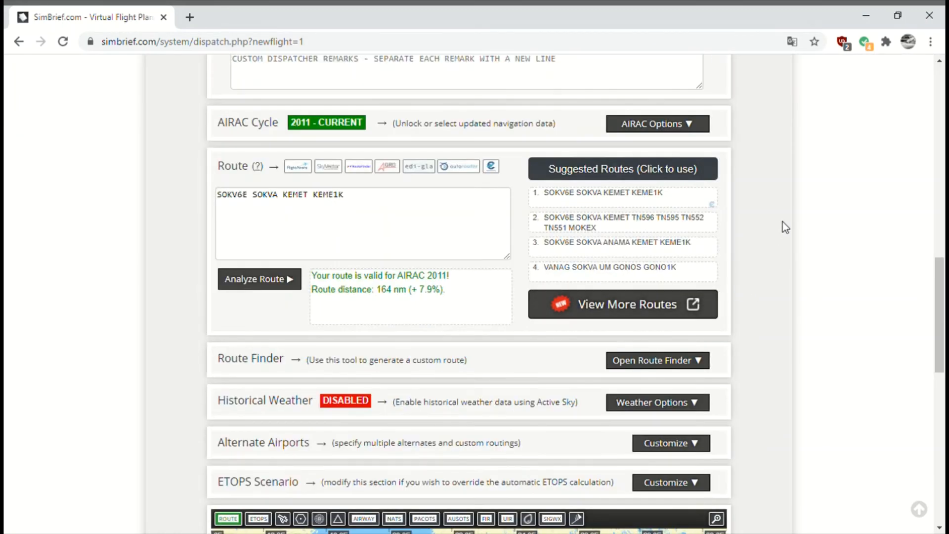
scroll(783, 224, "down", 8)
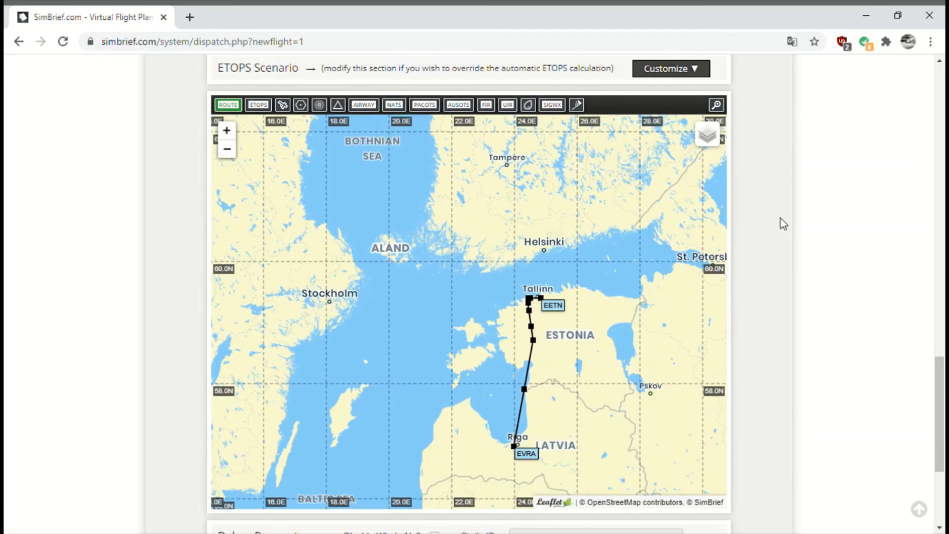
scroll(784, 224, "up", 7)
scroll(783, 224, "up", 5)
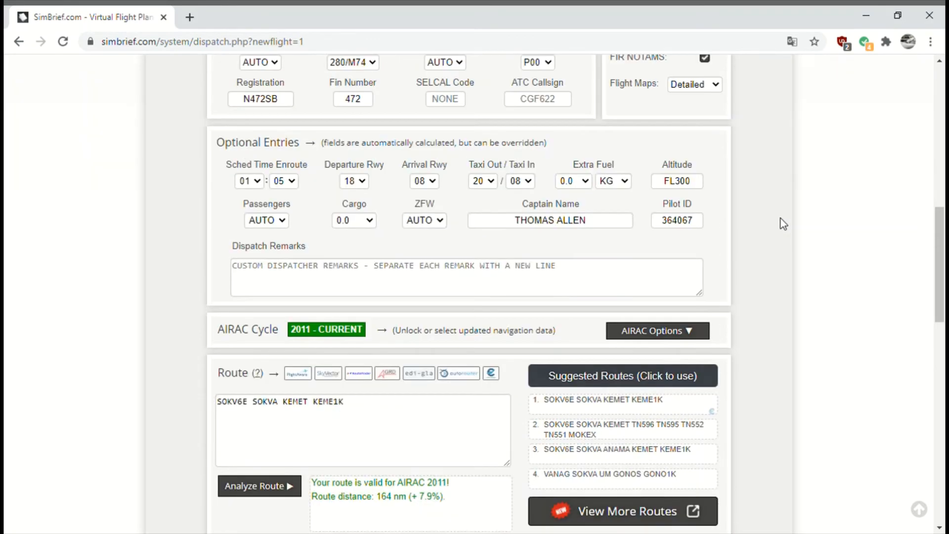
scroll(783, 224, "down", 4)
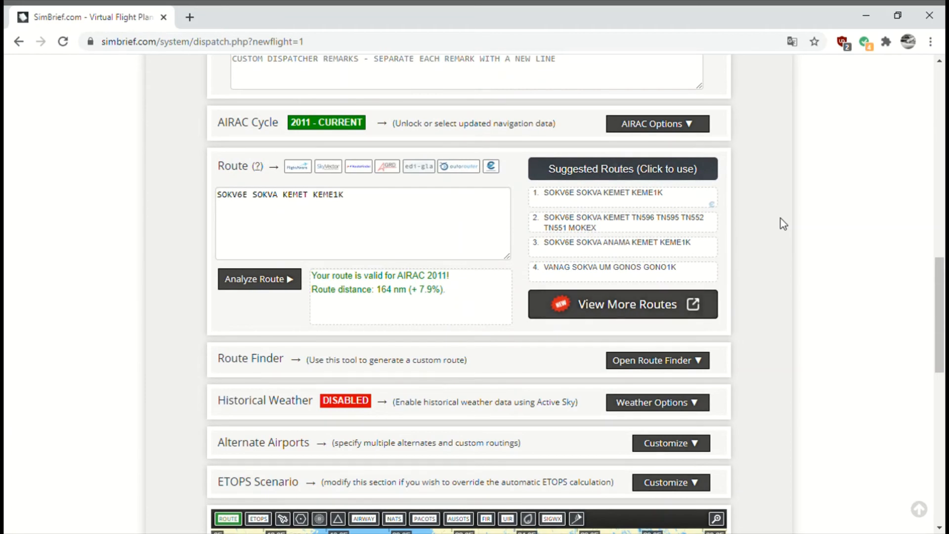
scroll(783, 224, "down", 4)
scroll(783, 224, "up", 15)
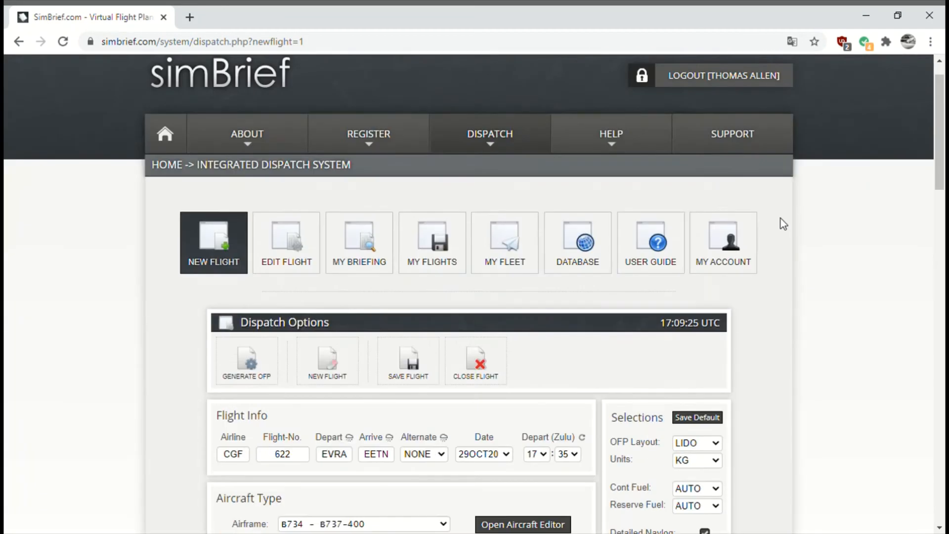
left_click(245, 361)
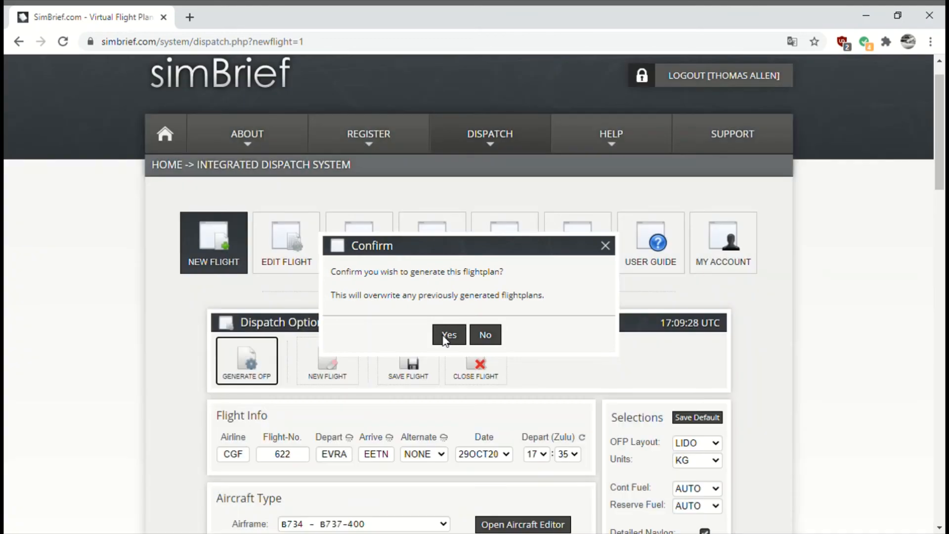
left_click(447, 336)
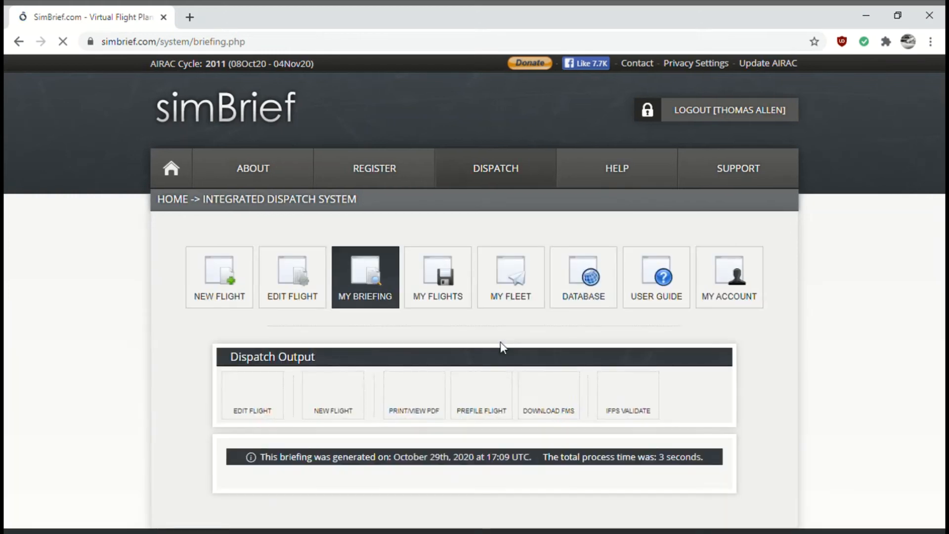
Step: Download the generated flight plan in FSX/P3D format from the briefing's FMS downloads
scroll(117, 300, "down", 3)
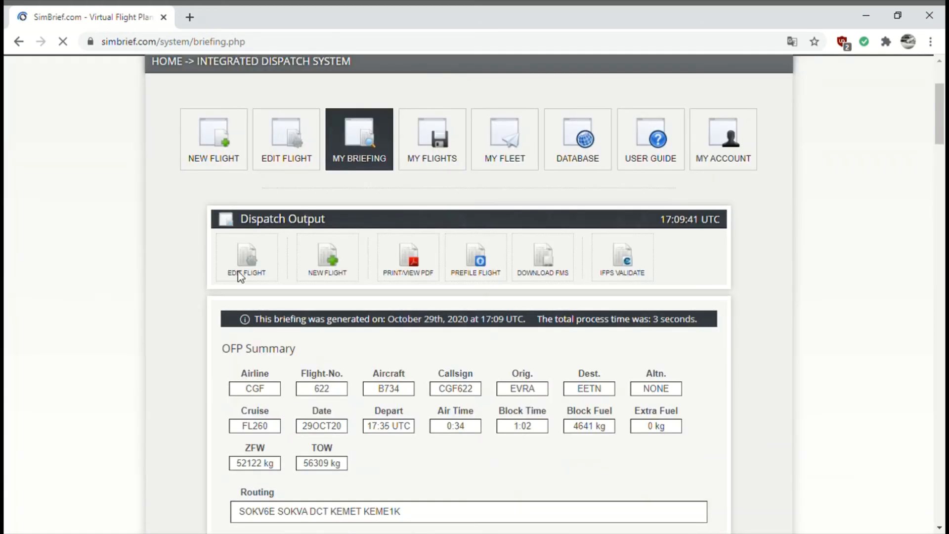
left_click(552, 271)
scroll(323, 277, "down", 4)
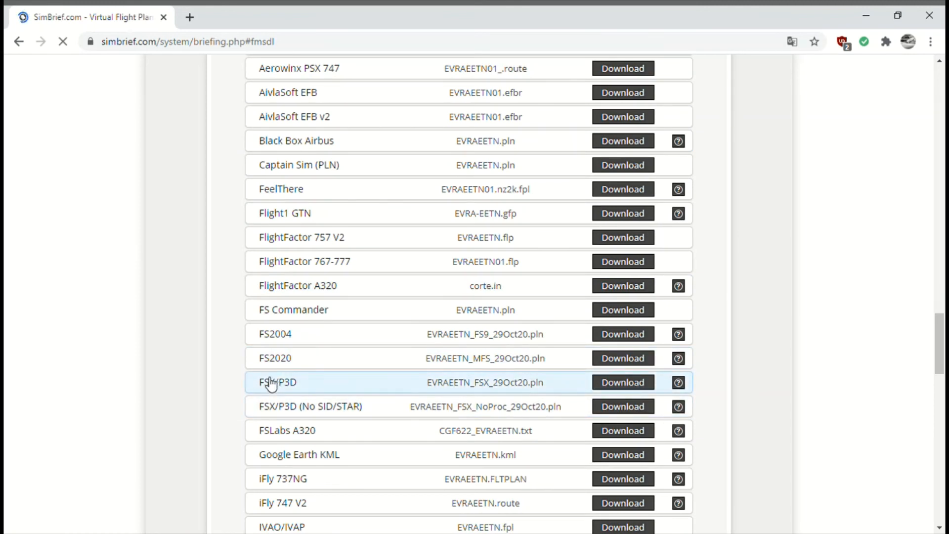
left_click(626, 390)
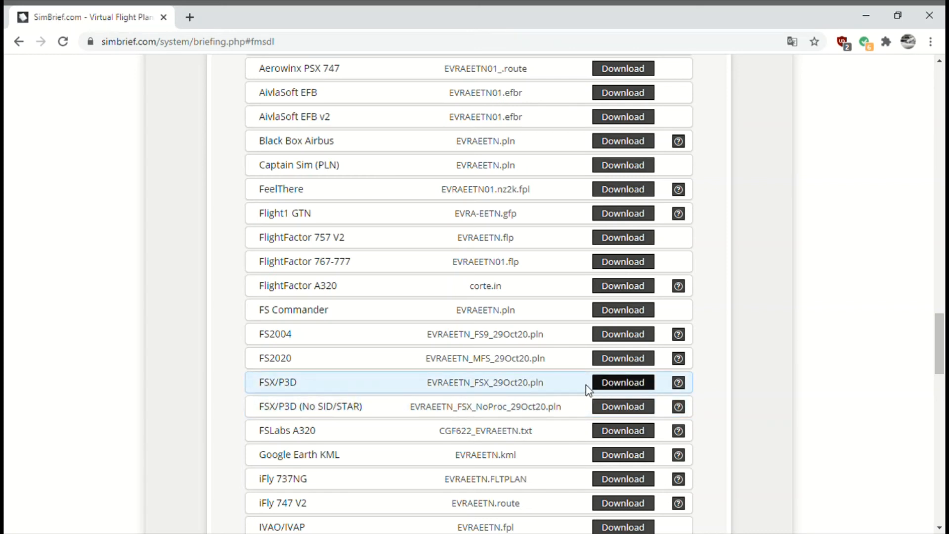
Step: Look through the remaining download formats, the Weather and NOTAMs section and the network prefile options
scroll(583, 381, "down", 4)
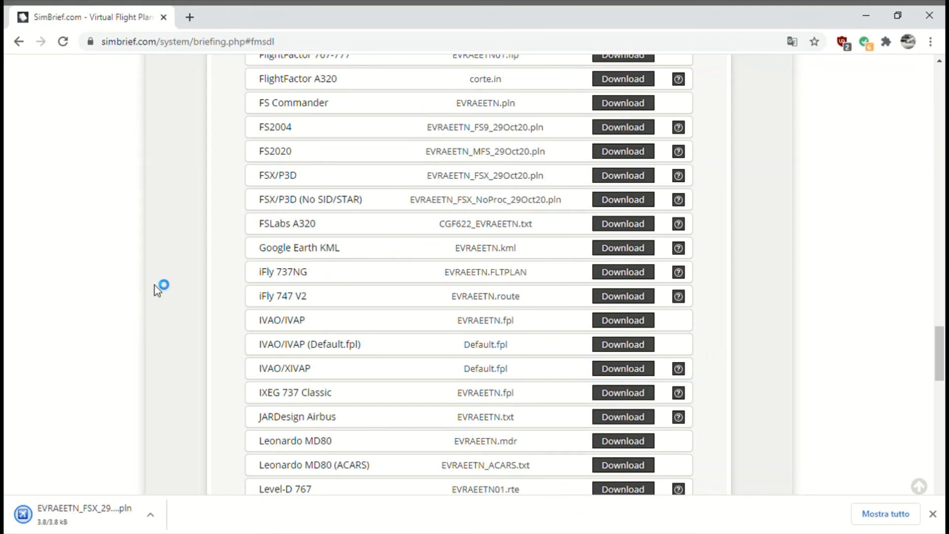
scroll(156, 287, "down", 8)
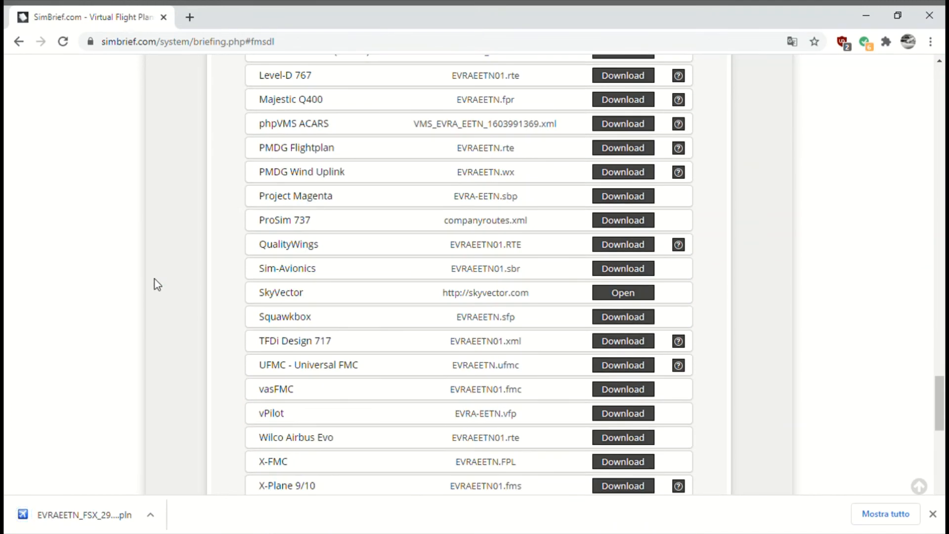
scroll(156, 286, "down", 5)
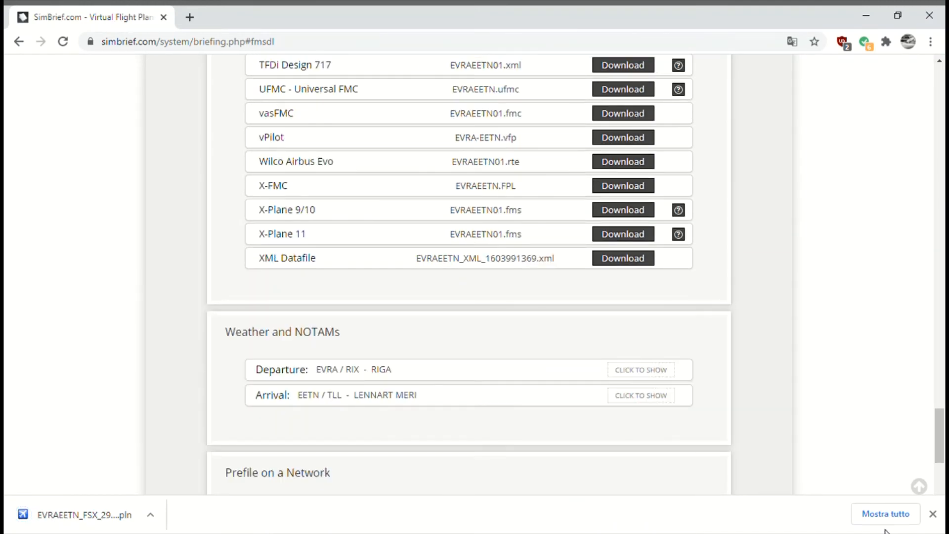
scroll(757, 393, "down", 6)
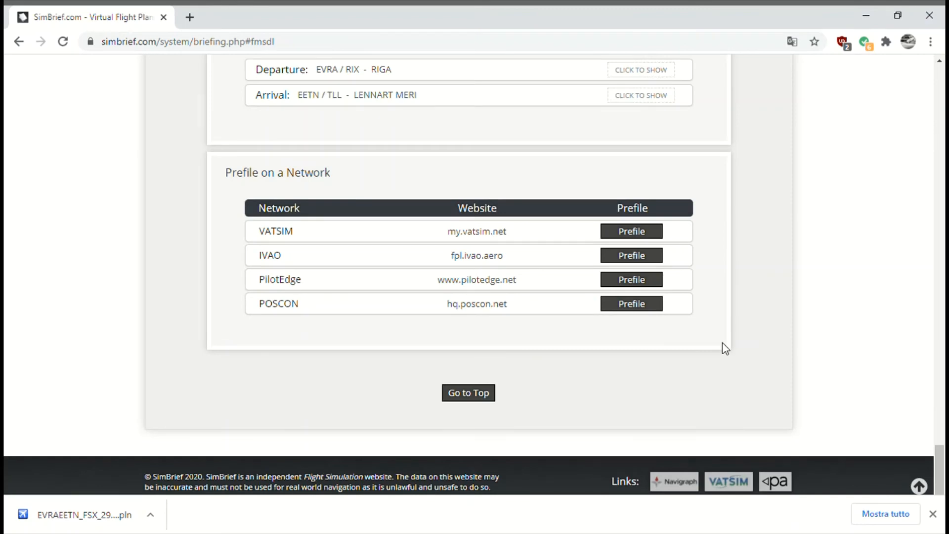
Step: Review the network prefile options, the flight plan download formats and the OFP summary of the generated briefing
scroll(723, 343, "up", 1)
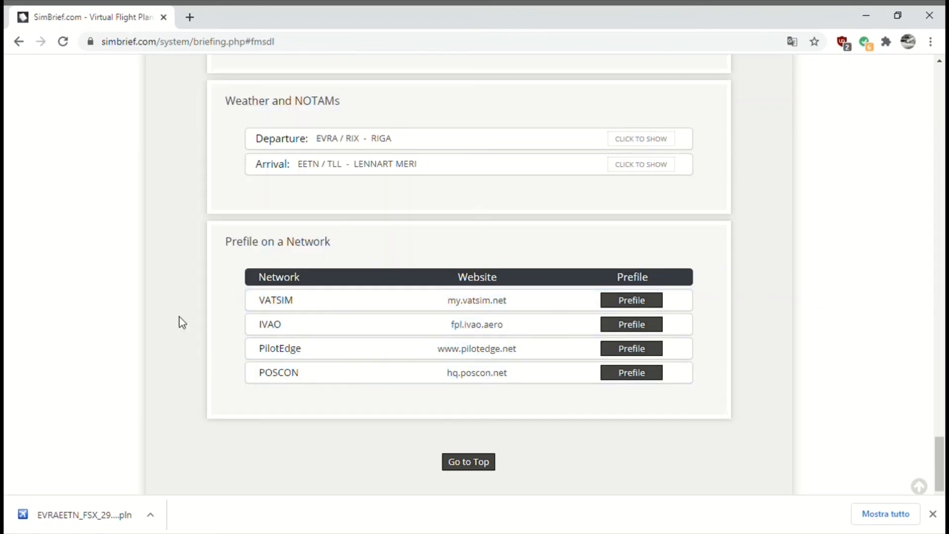
scroll(183, 322, "down", 1)
scroll(106, 331, "up", 20)
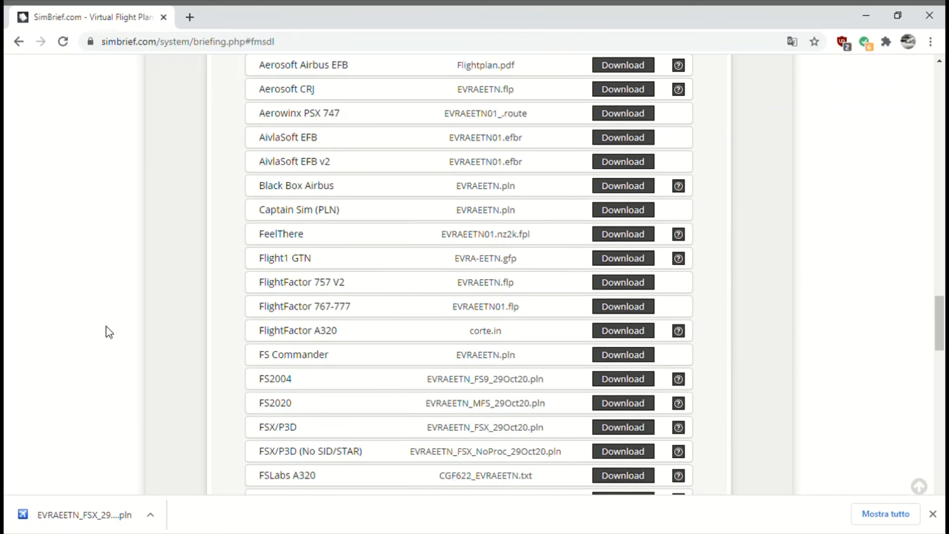
scroll(109, 331, "up", 15)
scroll(109, 332, "down", 20)
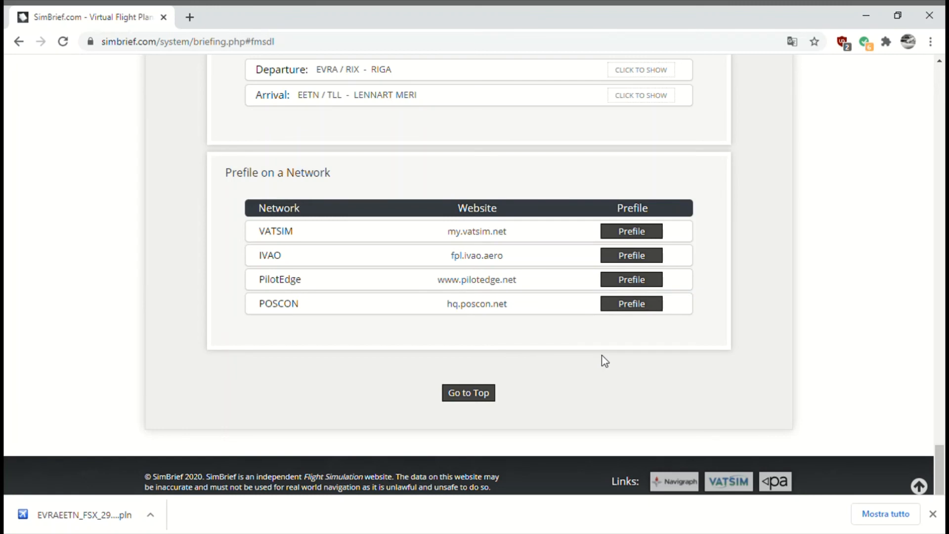
scroll(602, 355, "up", 20)
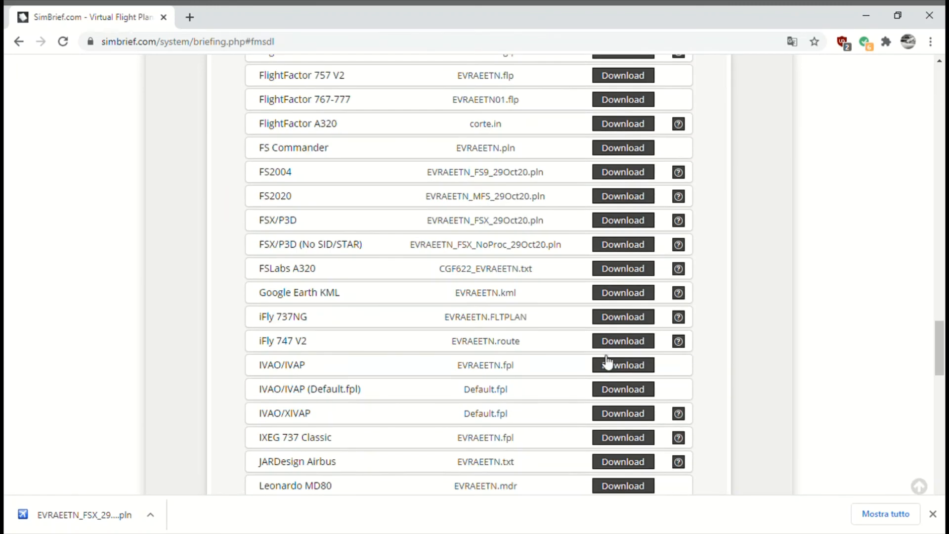
scroll(602, 355, "up", 10)
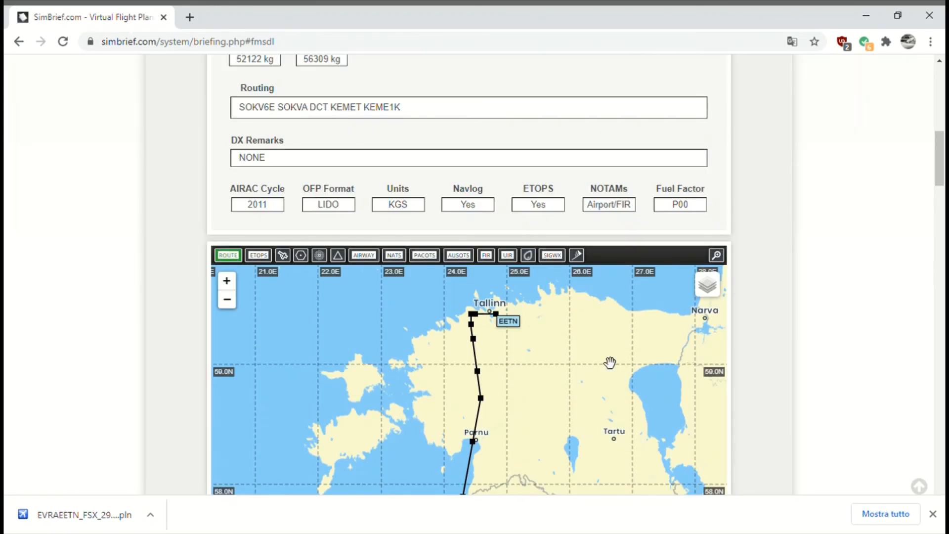
scroll(813, 364, "up", 8)
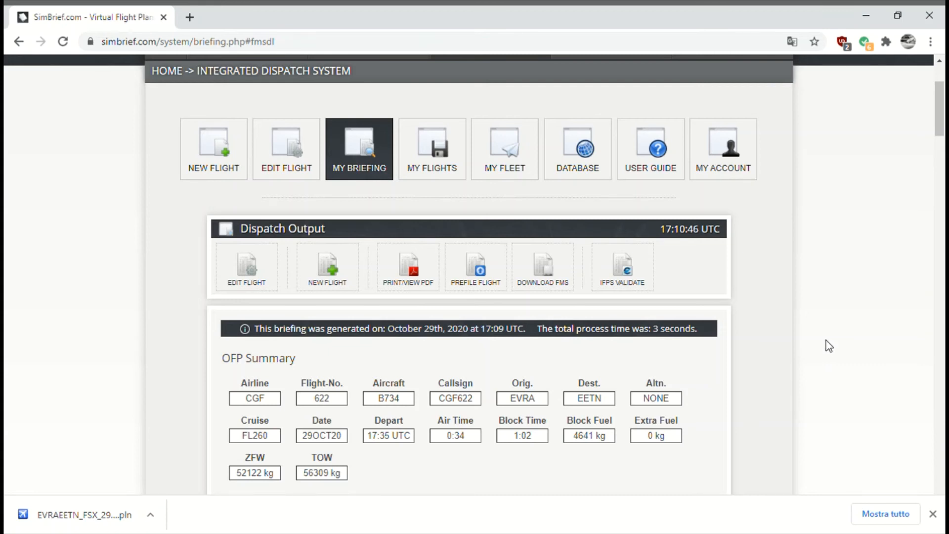
scroll(825, 340, "up", 3)
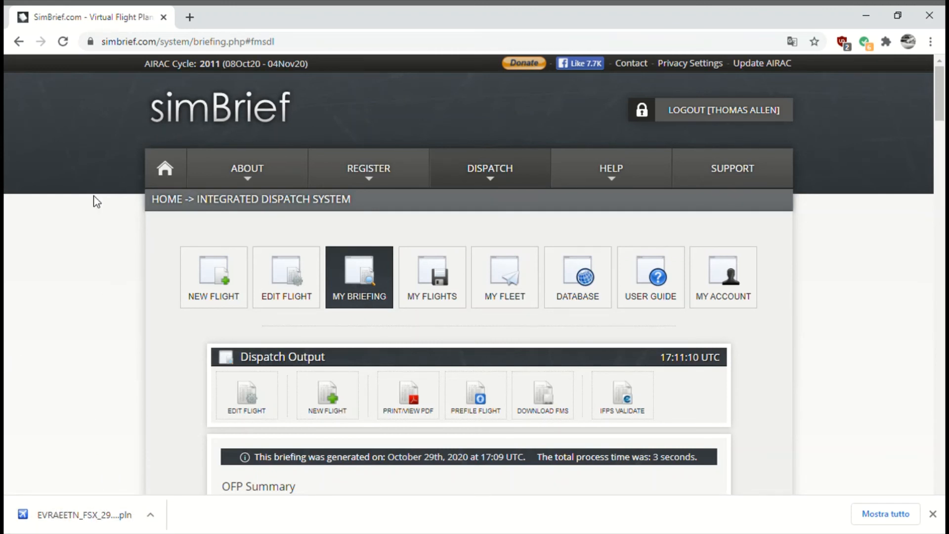
Step: Skim the briefing again from the route map and paperwork preview through the flight plan downloads back to the dispatch output
scroll(93, 197, "down", 15)
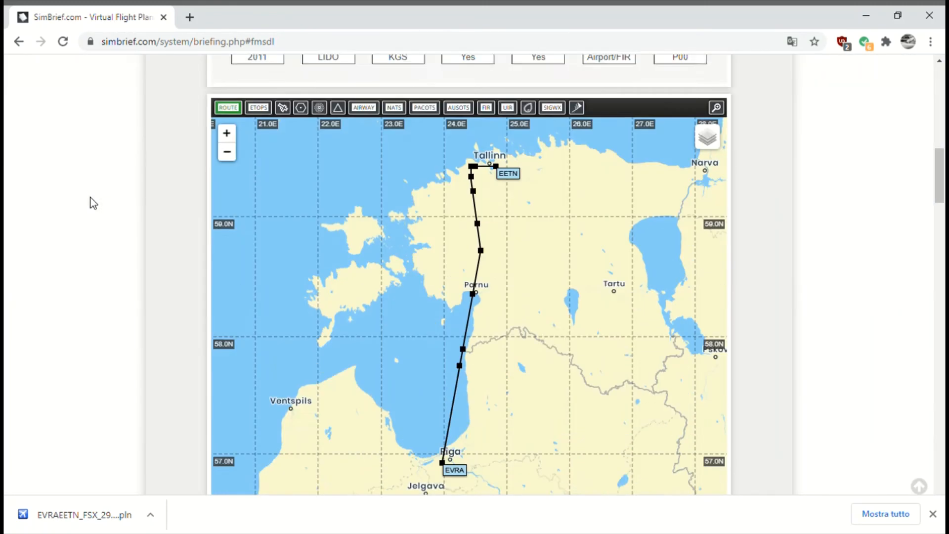
scroll(89, 197, "down", 5)
scroll(89, 197, "down", 10)
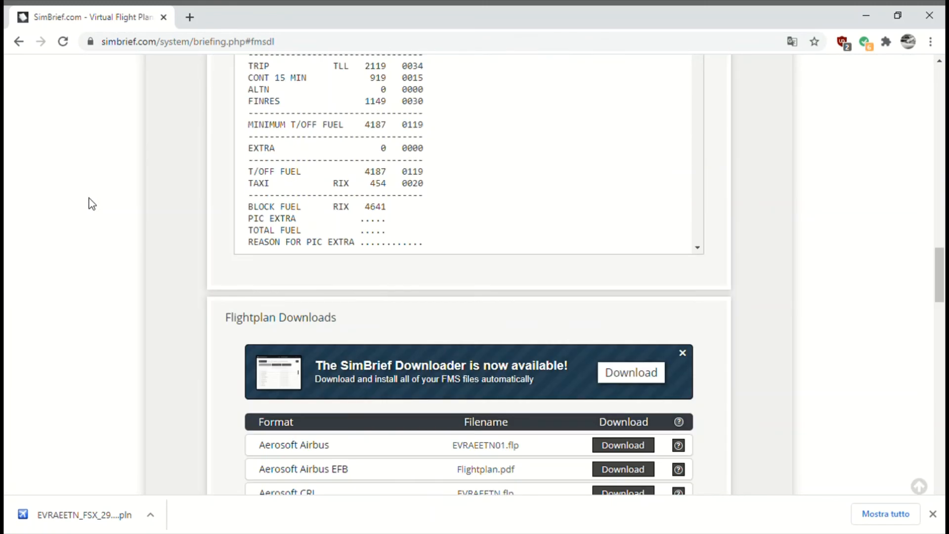
scroll(89, 198, "down", 12)
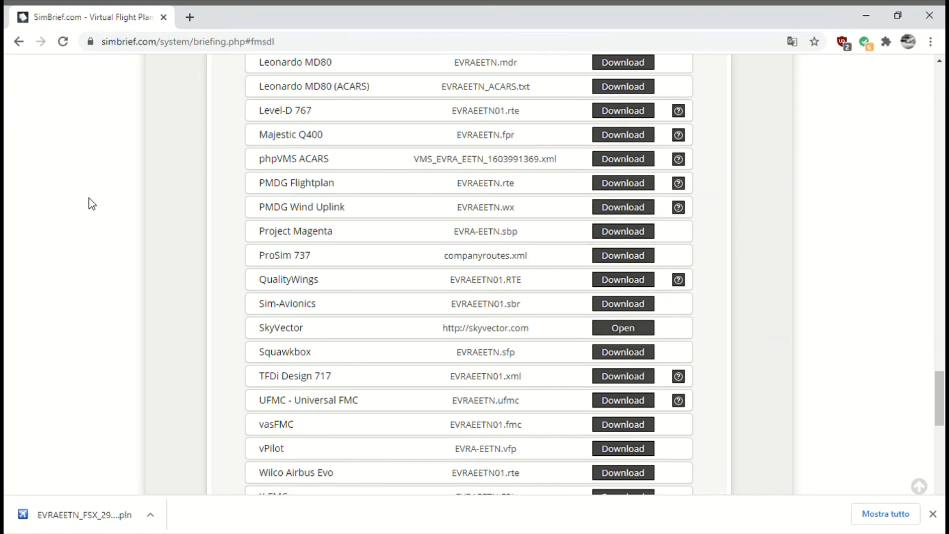
scroll(89, 198, "up", 20)
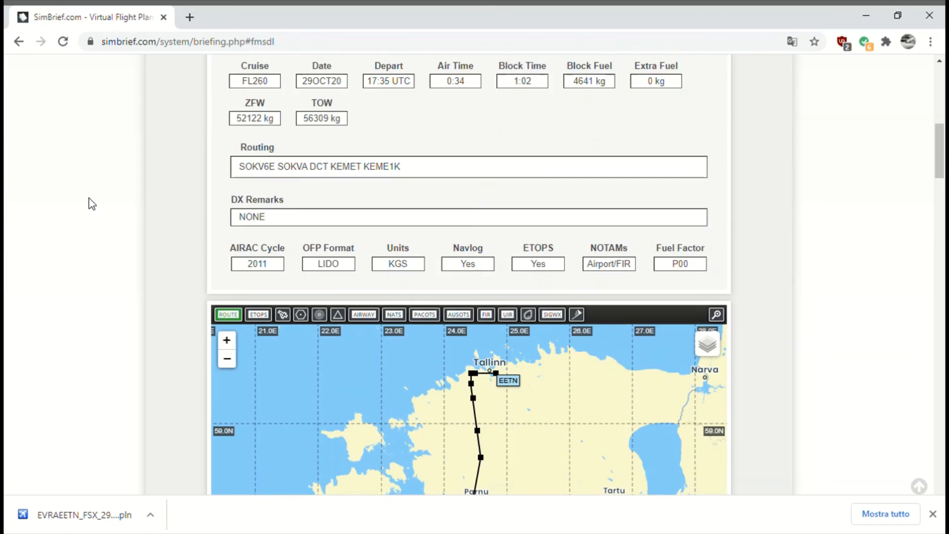
scroll(89, 197, "up", 4)
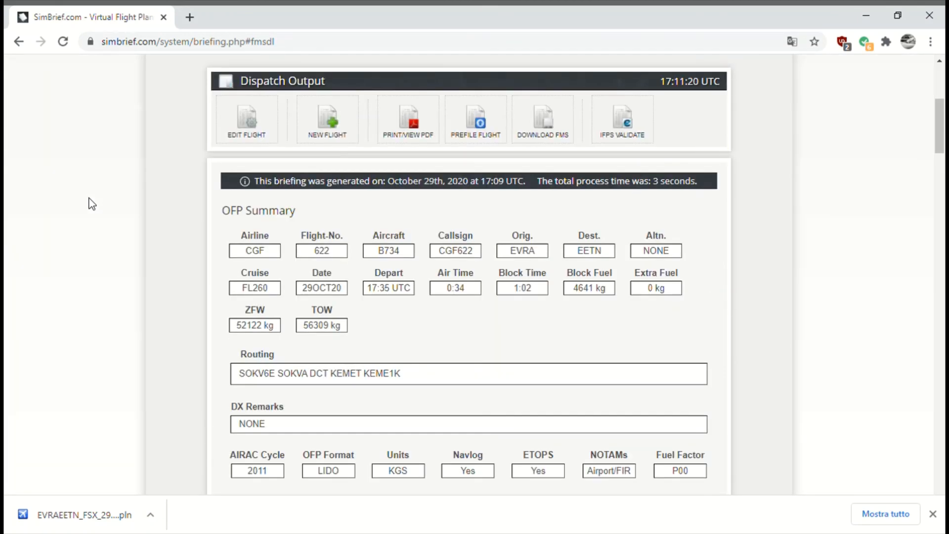
scroll(89, 198, "up", 5)
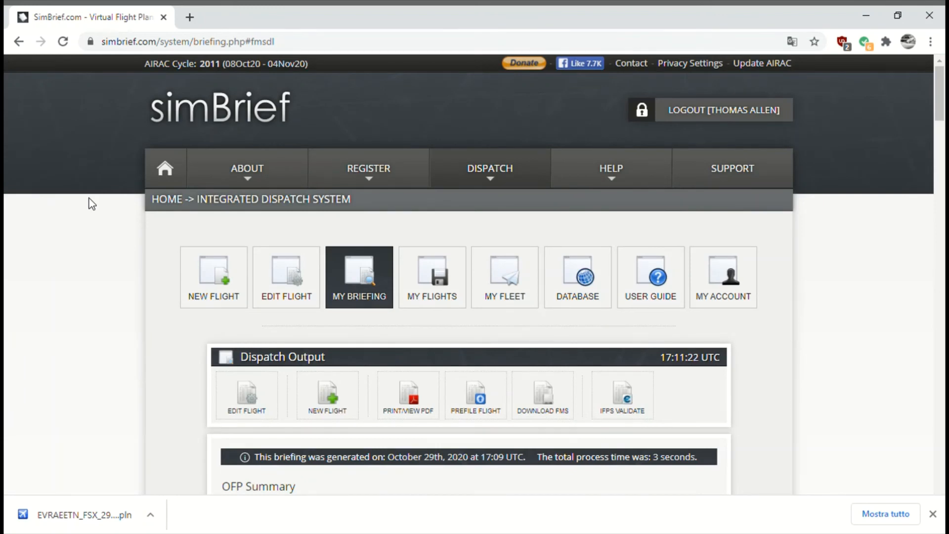
Step: Examine the Riga to Tallinn route and its waypoints on the briefing map, along with the start of the OFP paperwork preview
scroll(89, 204, "down", 15)
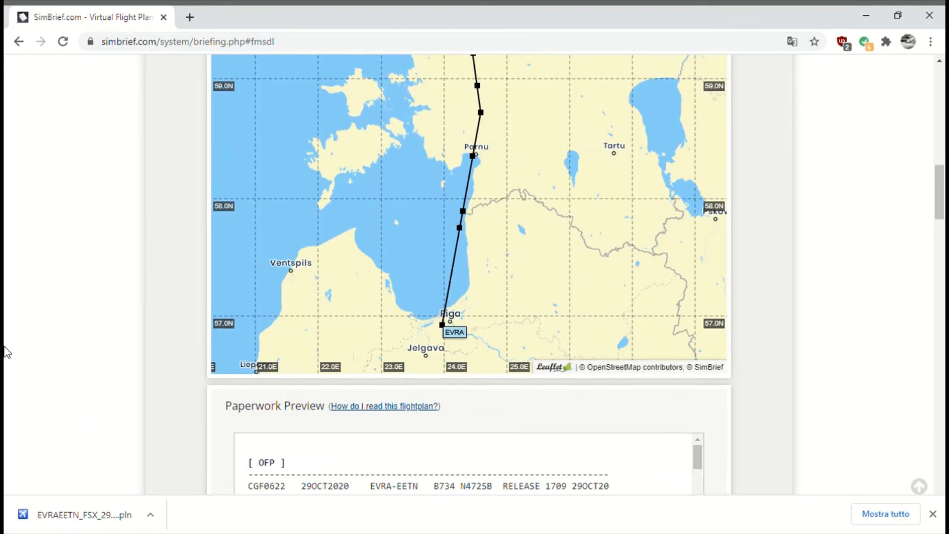
scroll(7, 349, "up", 3)
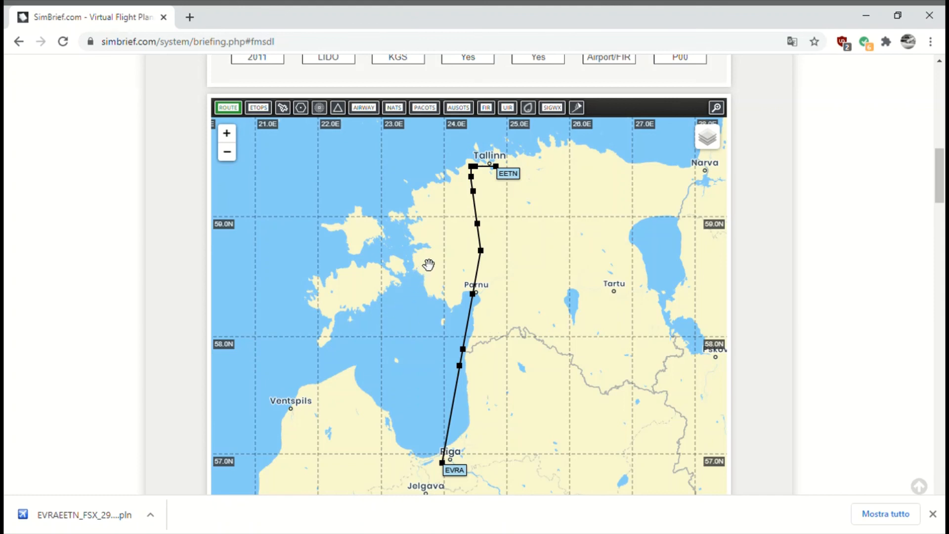
left_click_drag(425, 262, 443, 362)
scroll(453, 334, "up", 1)
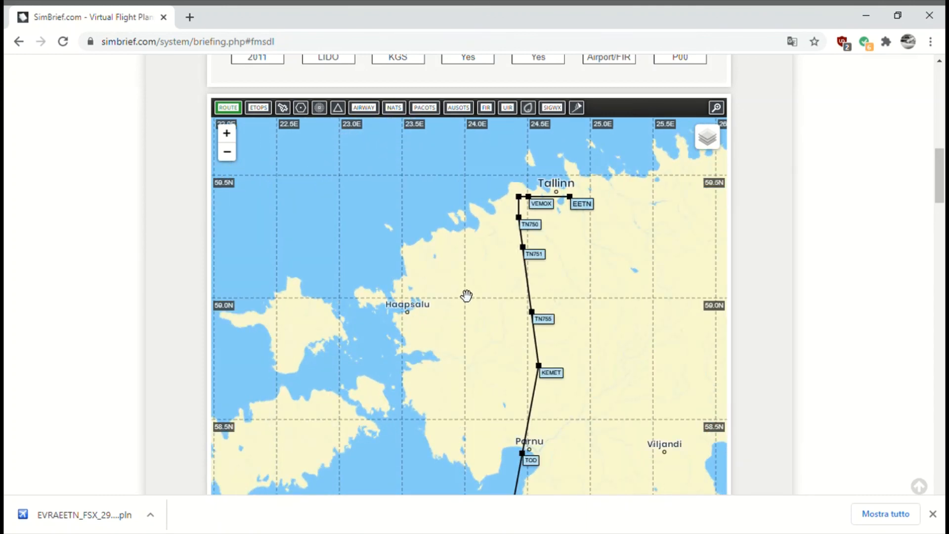
scroll(458, 298, "down", 1)
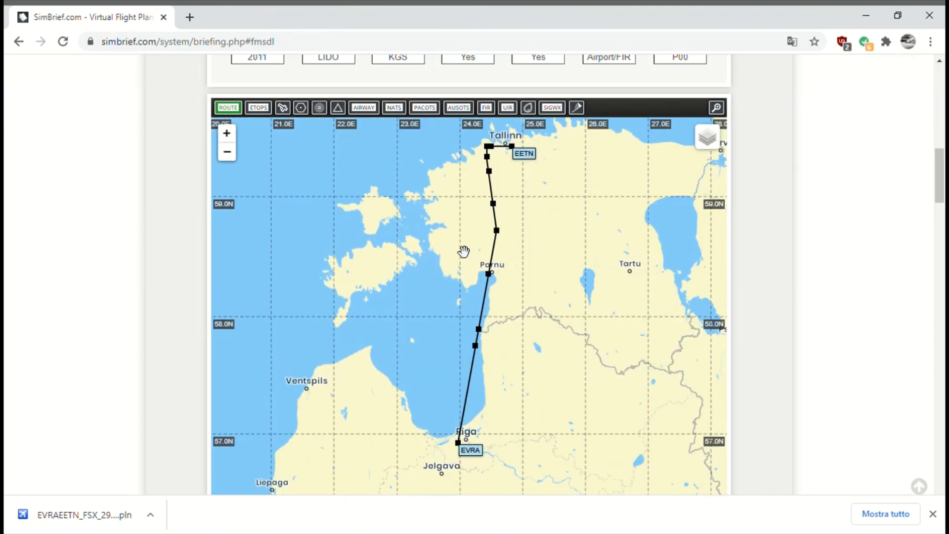
scroll(455, 444, "up", 2)
scroll(454, 444, "down", 2)
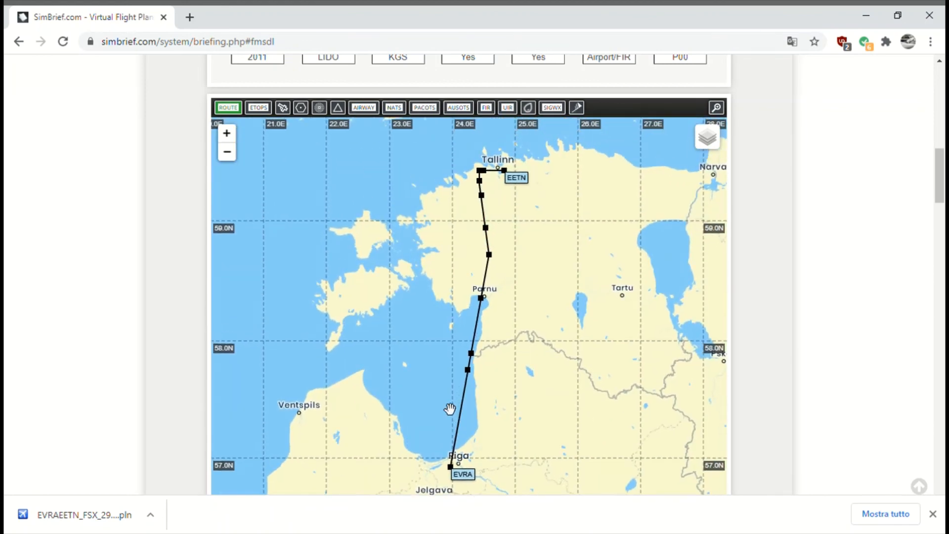
scroll(180, 313, "down", 3)
scroll(178, 308, "down", 3)
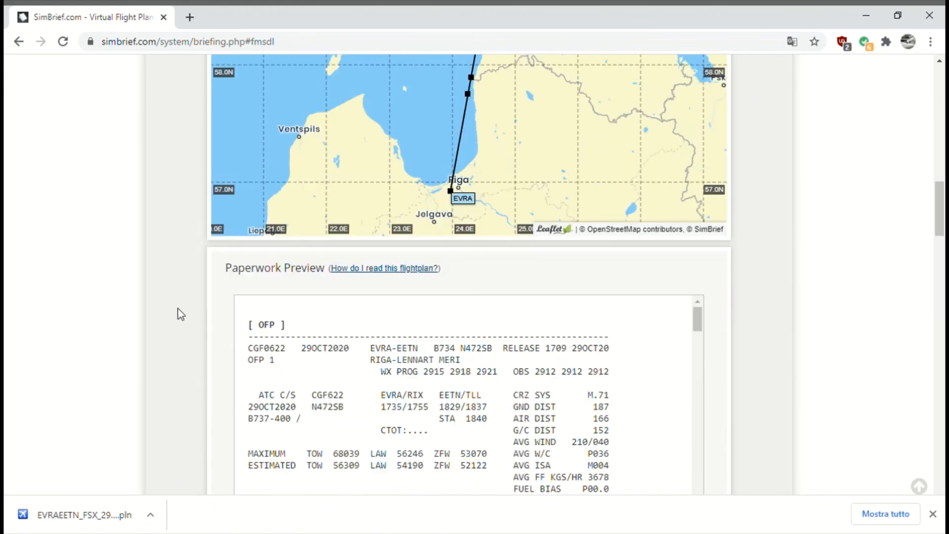
scroll(178, 309, "up", 6)
scroll(178, 309, "down", 1)
scroll(178, 309, "up", 1)
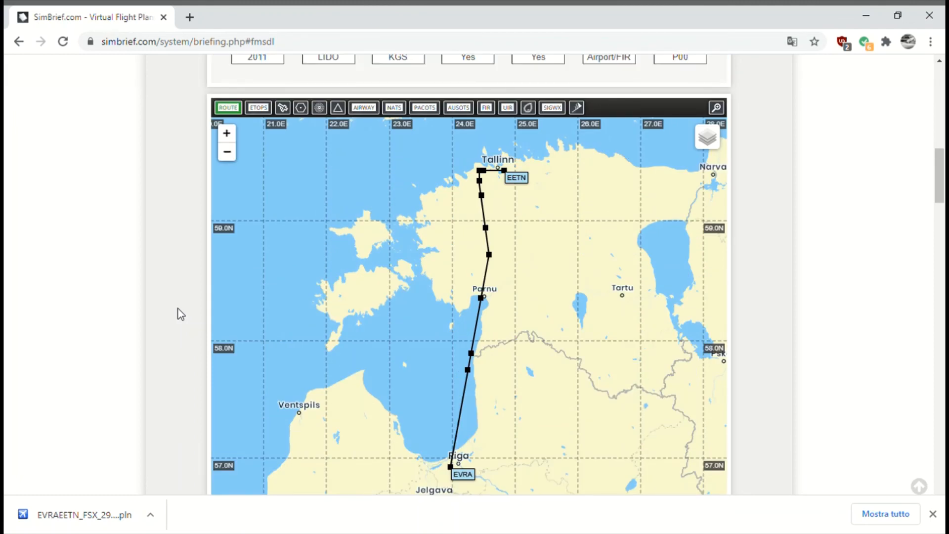
scroll(178, 309, "down", 1)
scroll(178, 309, "up", 1)
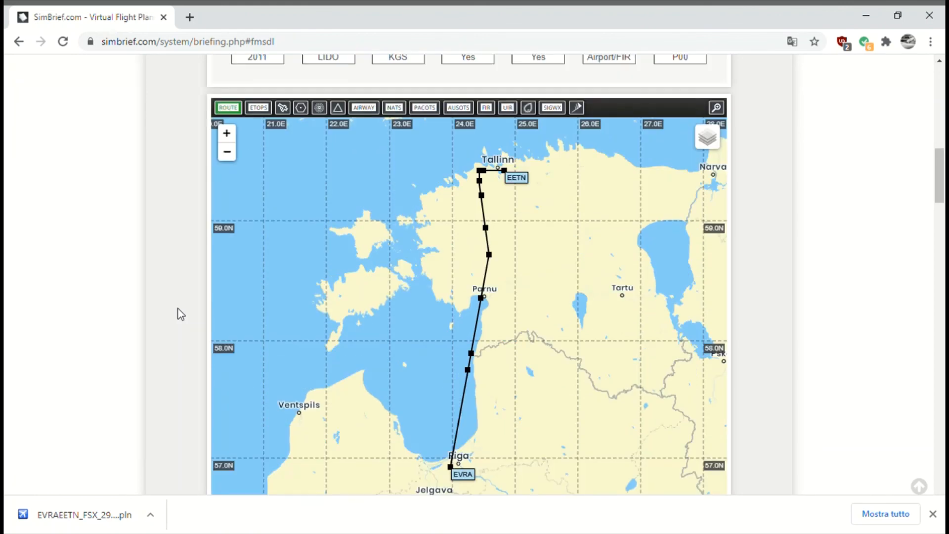